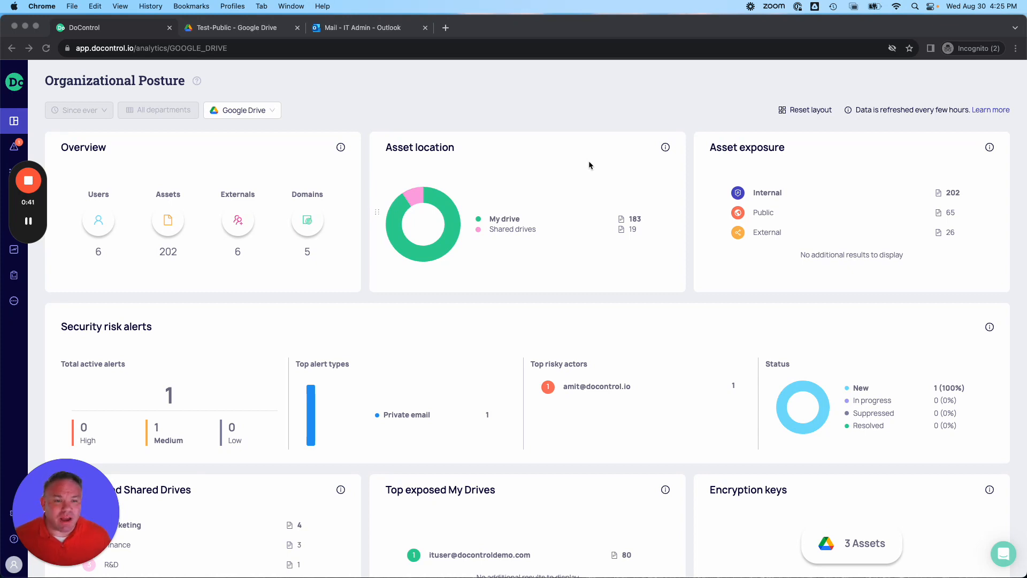
Step: Open the publicly exposed Google Drive assets and add a filter where Owner email equals the IT user's email address
{"action": "left_click", "coordinate": [764, 212]}
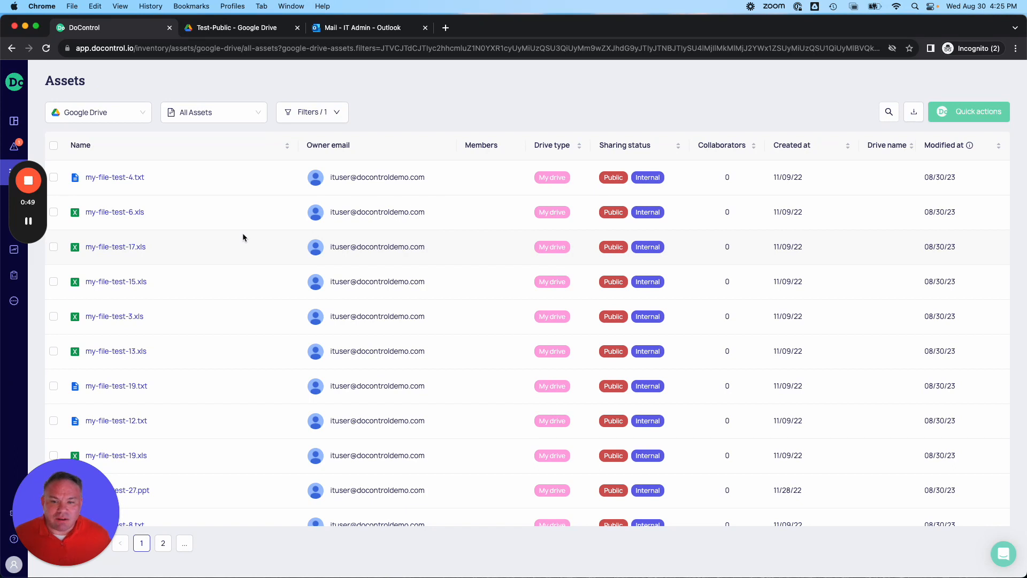
{"action": "left_click", "coordinate": [341, 116]}
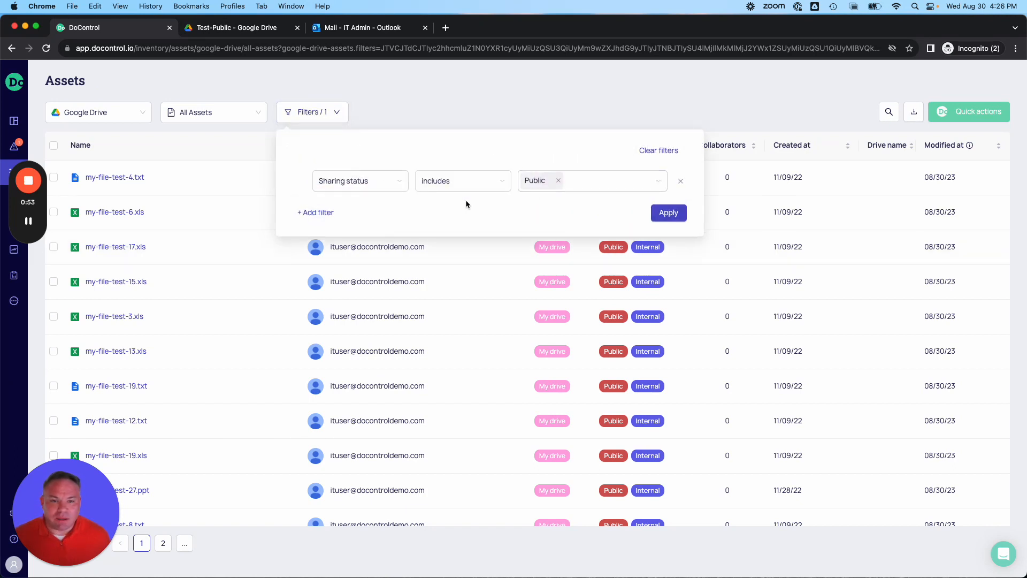
{"action": "left_click", "coordinate": [321, 213]}
{"action": "left_click", "coordinate": [402, 218]}
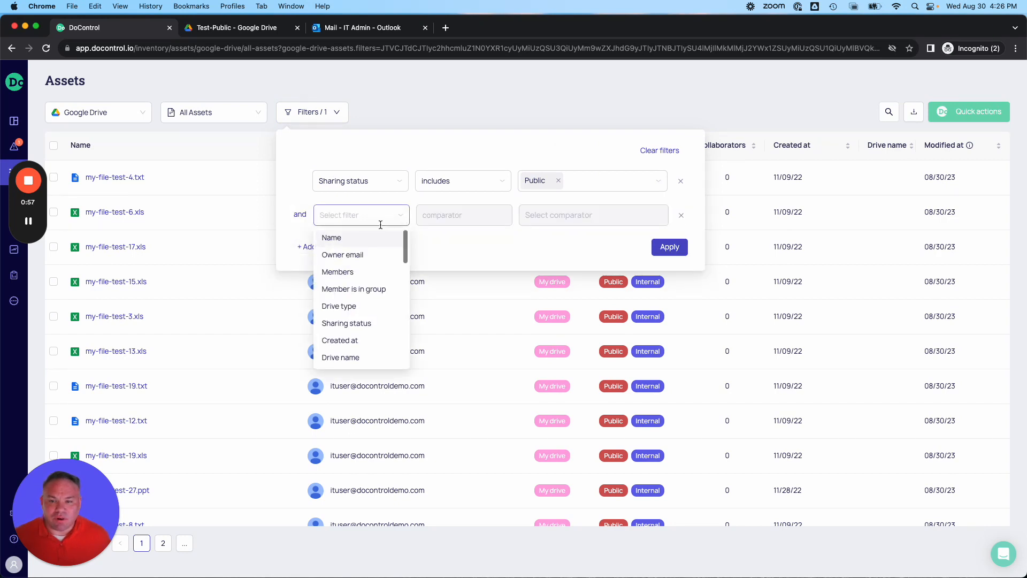
{"action": "left_click", "coordinate": [354, 257]}
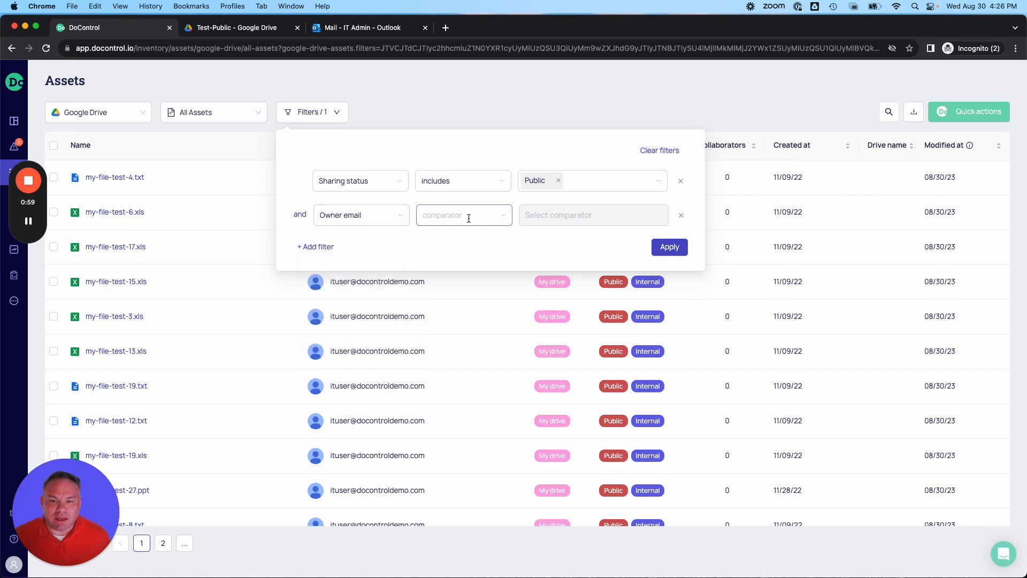
{"action": "left_click", "coordinate": [470, 216]}
{"action": "left_click", "coordinate": [436, 238]}
{"action": "left_click", "coordinate": [535, 214]}
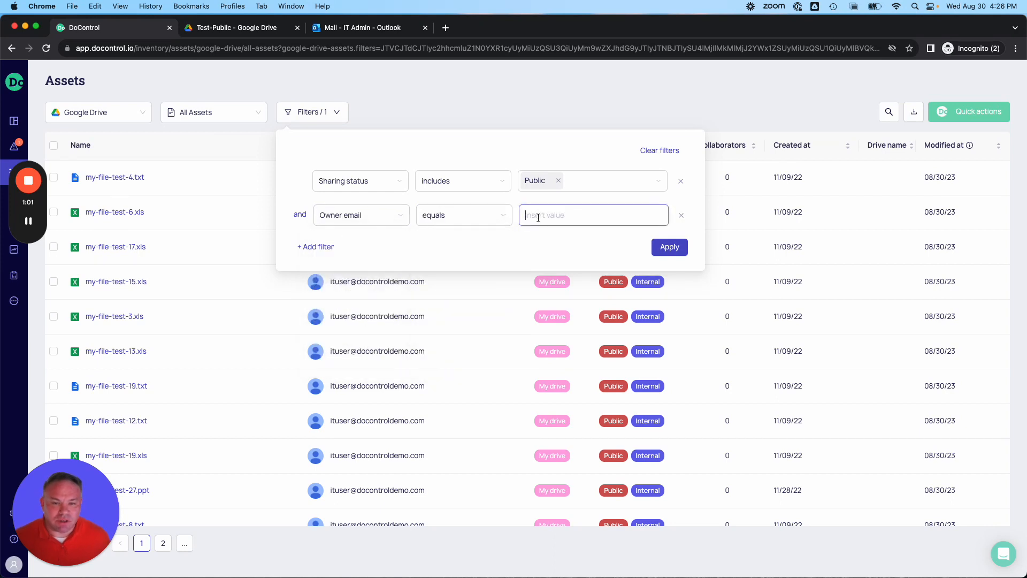
{"action": "type", "text": "ituser"}
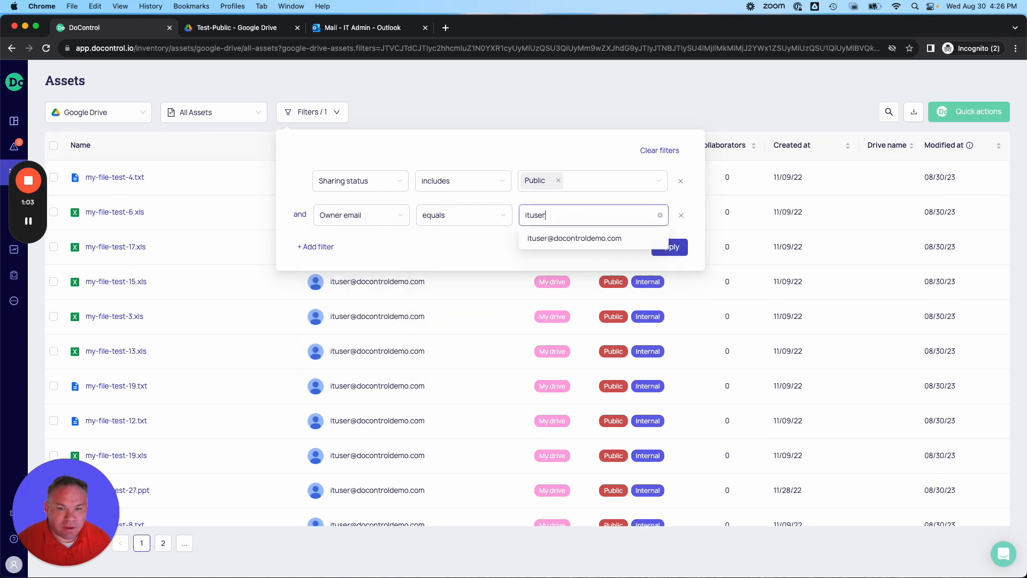
{"action": "left_click", "coordinate": [571, 238]}
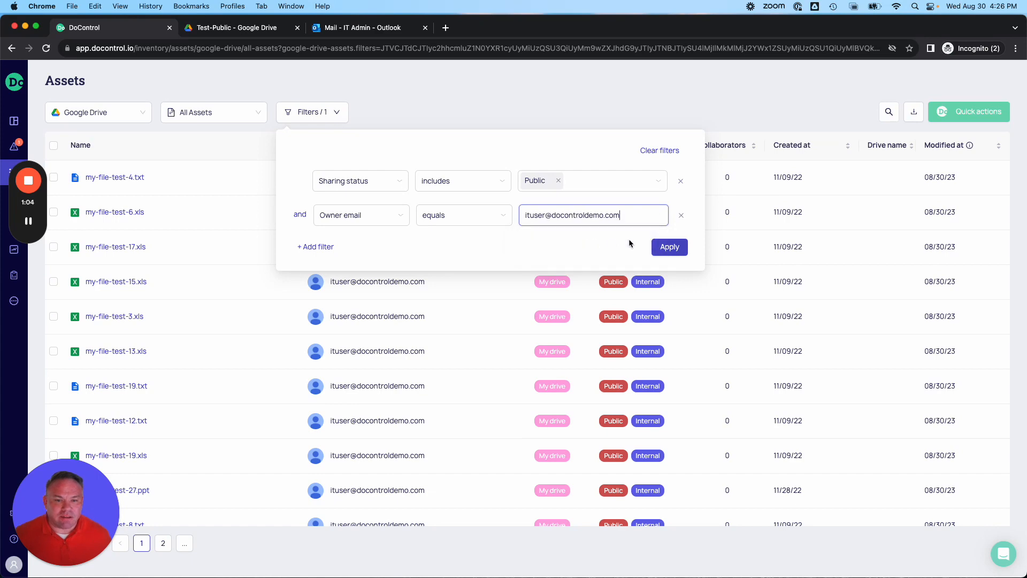
{"action": "left_click", "coordinate": [669, 246]}
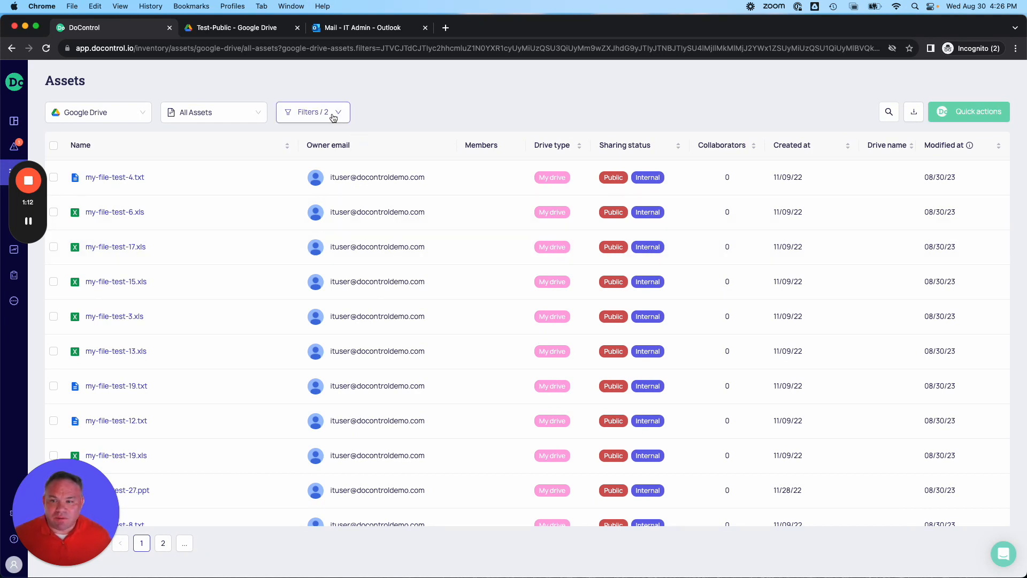
Step: Select all assets matching the filter and start the Remove public share assessment on them
{"action": "left_click", "coordinate": [54, 145]}
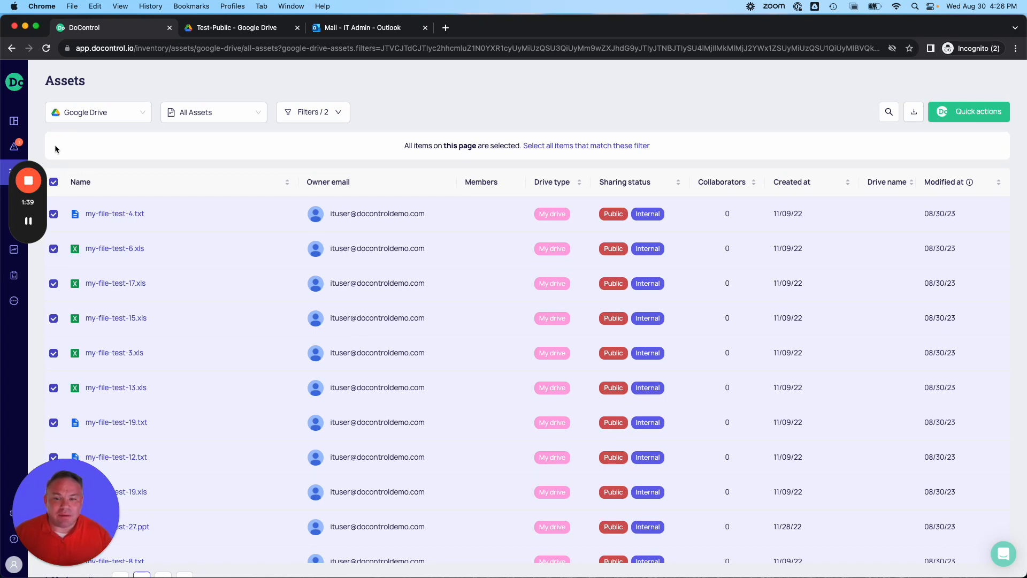
{"action": "left_click", "coordinate": [568, 147]}
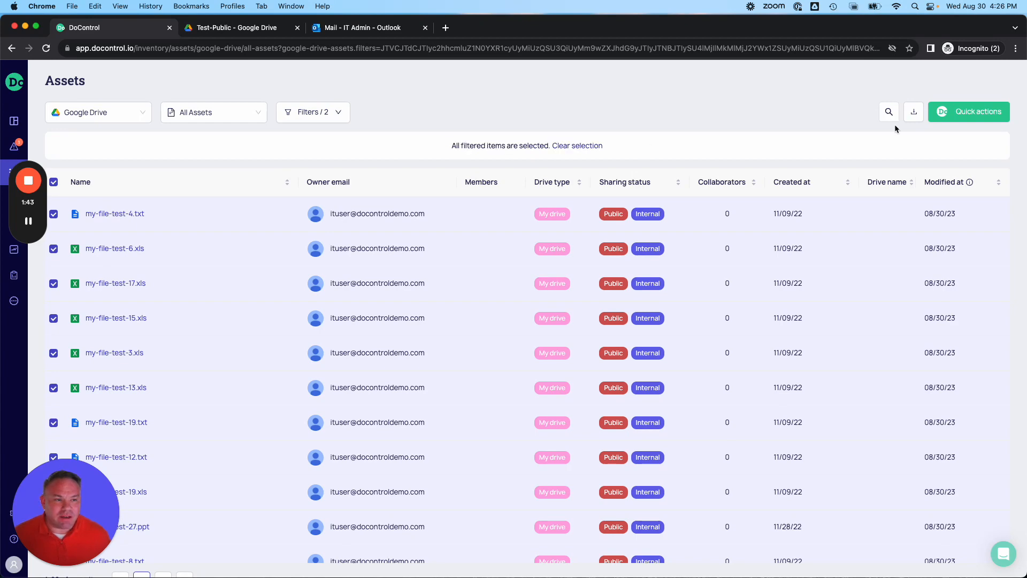
{"action": "left_click", "coordinate": [962, 113]}
{"action": "left_click", "coordinate": [935, 154]}
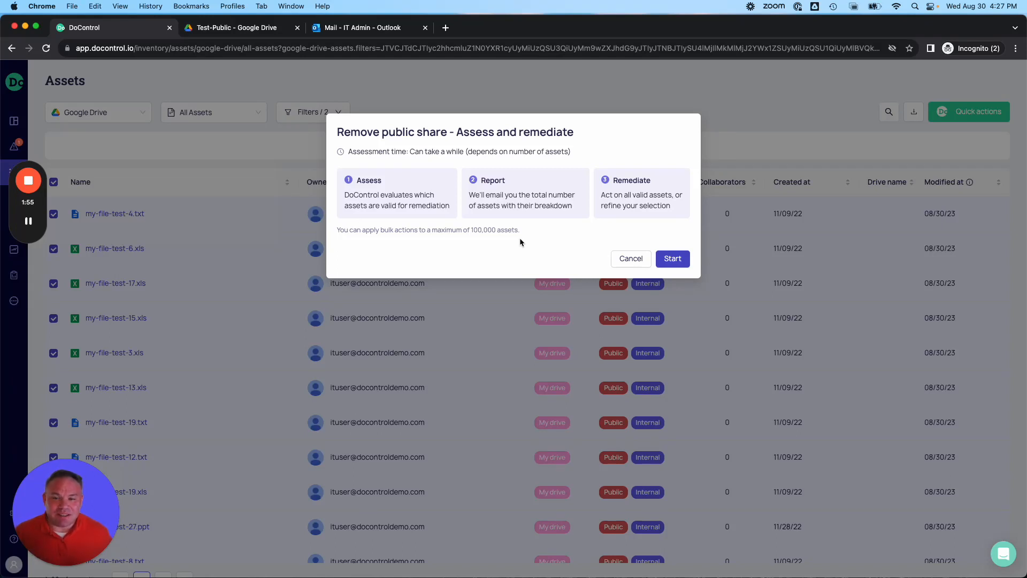
{"action": "left_click", "coordinate": [674, 261]}
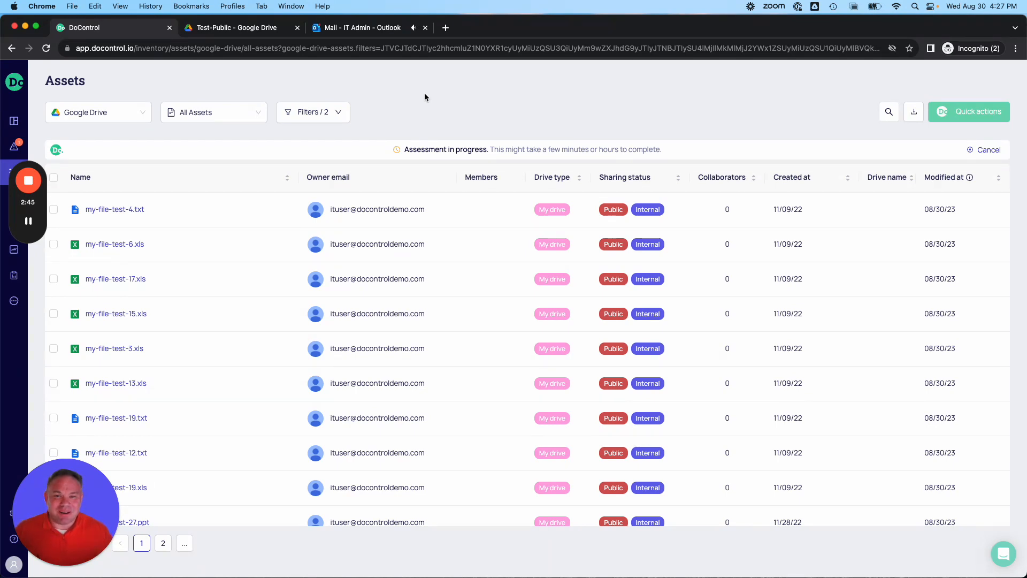
Step: Switch to Outlook, open DoControl's Google Drive remediation assessment email and go to its results
{"action": "left_click", "coordinate": [375, 28]}
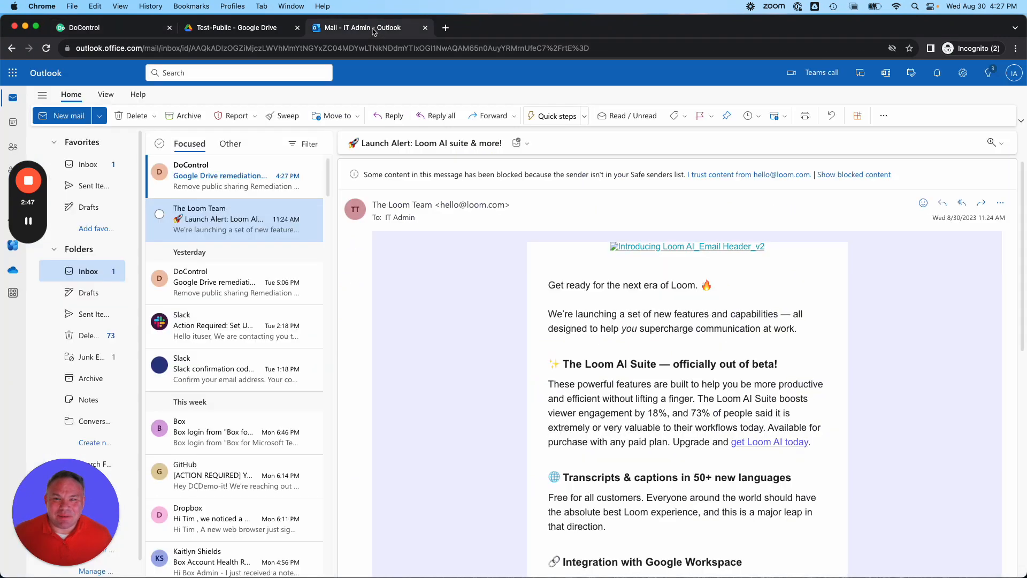
{"action": "left_click", "coordinate": [210, 177]}
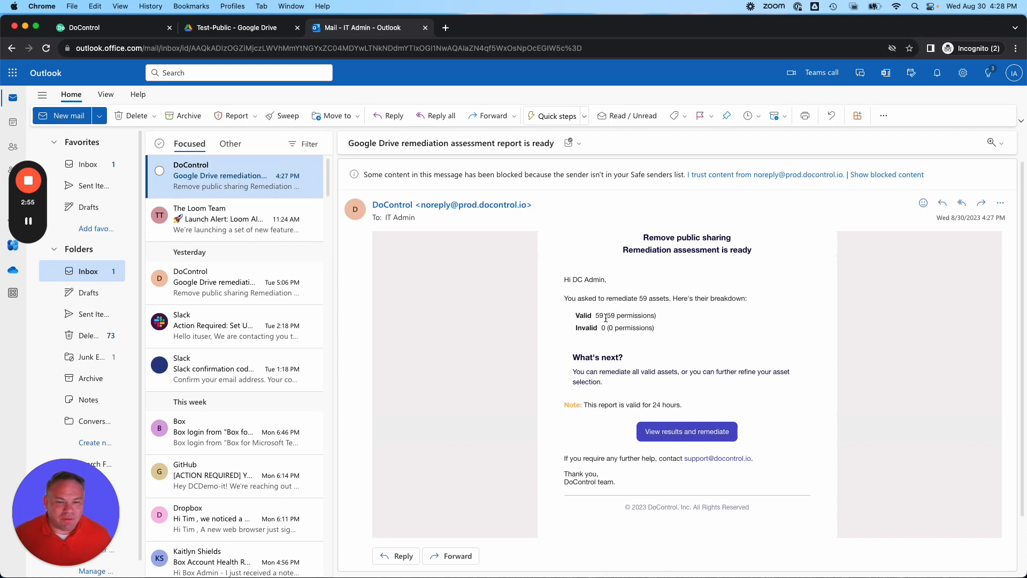
{"action": "left_click", "coordinate": [687, 432]}
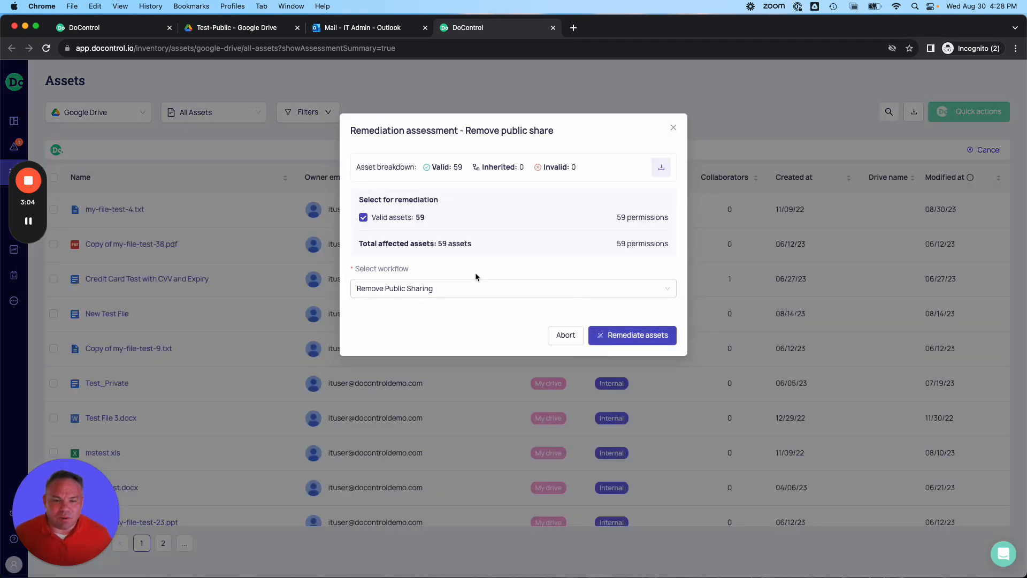
Step: Choose the Remove Public Sharing workflow, remediate the valid assets and dismiss the notification
{"action": "left_click", "coordinate": [666, 288]}
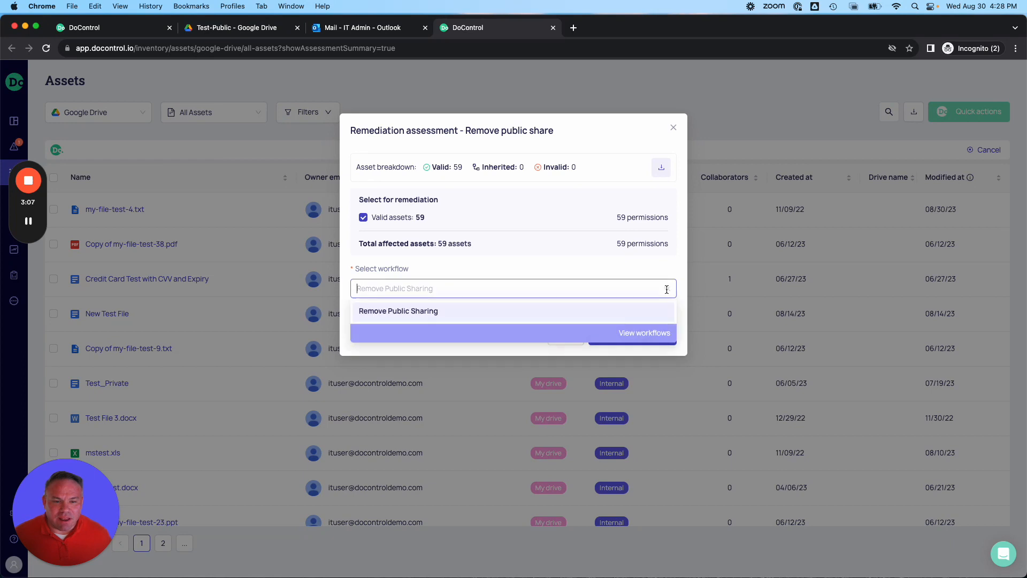
{"action": "left_click", "coordinate": [438, 312]}
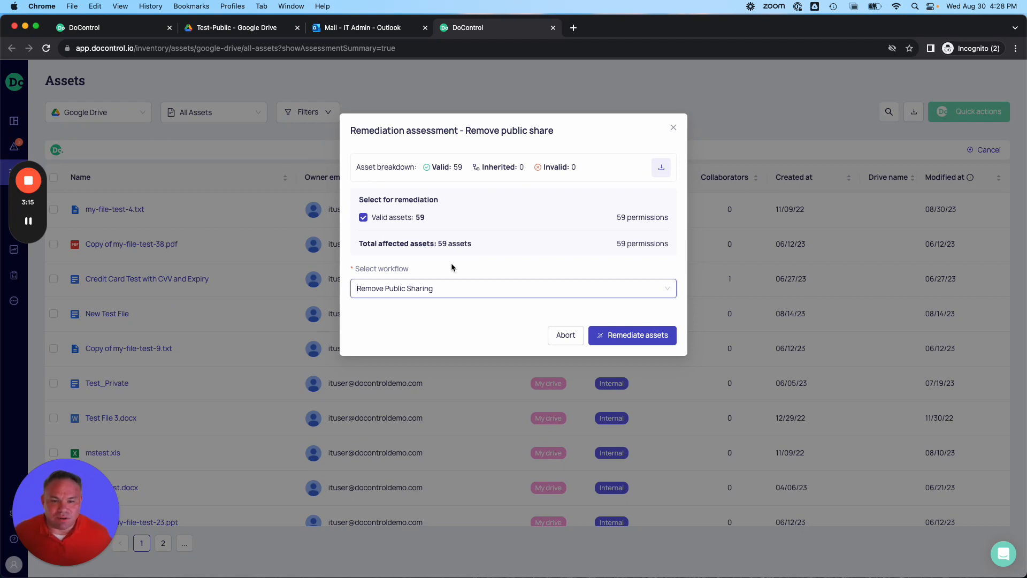
{"action": "left_click", "coordinate": [625, 336]}
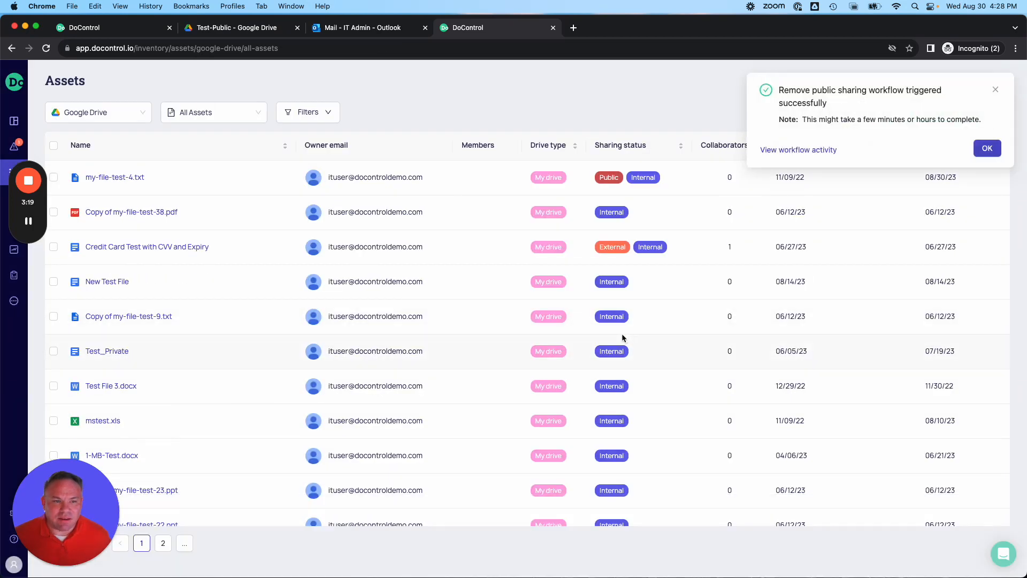
{"action": "left_click", "coordinate": [987, 150]}
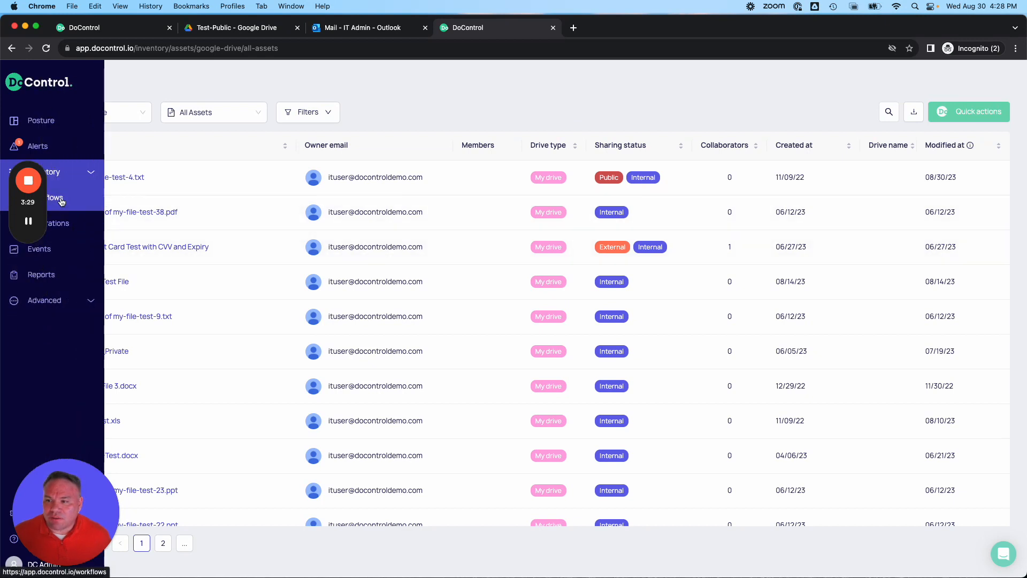
Step: Open the Remove Public Sharing workflow in the editor, widen the canvas and show the settings of its Remove sharing links action
{"action": "left_click", "coordinate": [9, 205]}
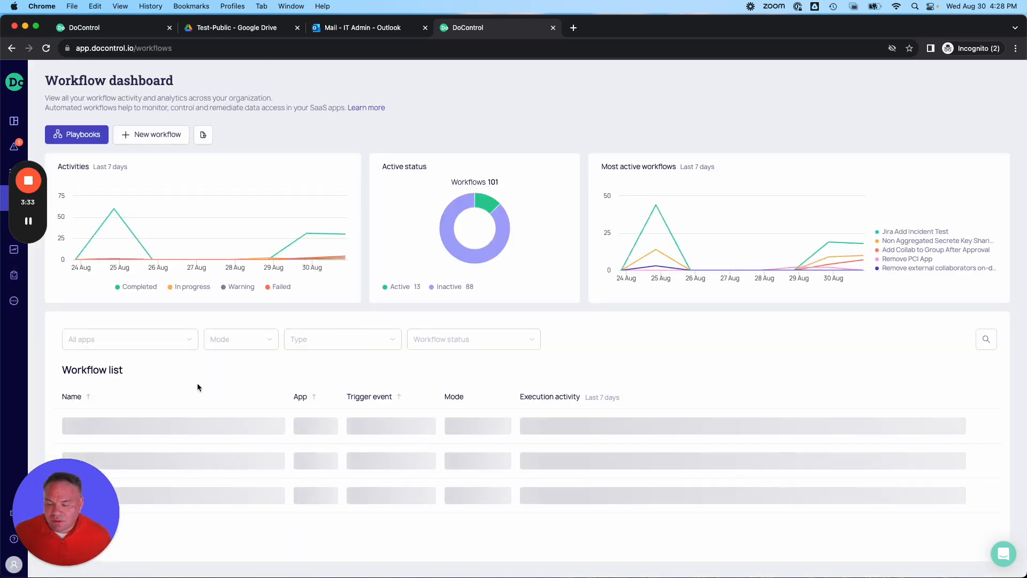
{"action": "scroll", "coordinate": [197, 383], "scroll_direction": "down", "scroll_amount": 2}
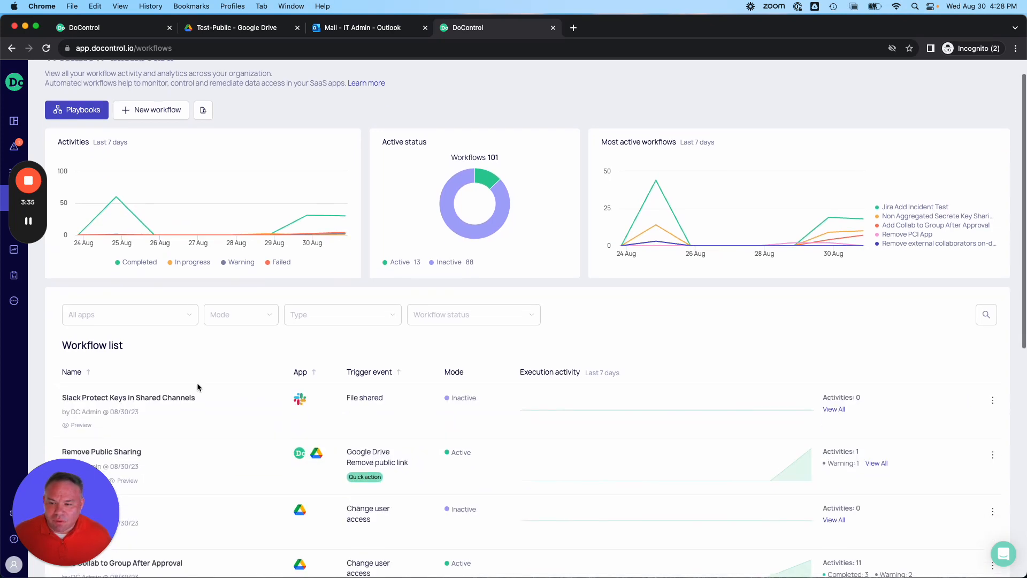
{"action": "left_click", "coordinate": [124, 435]}
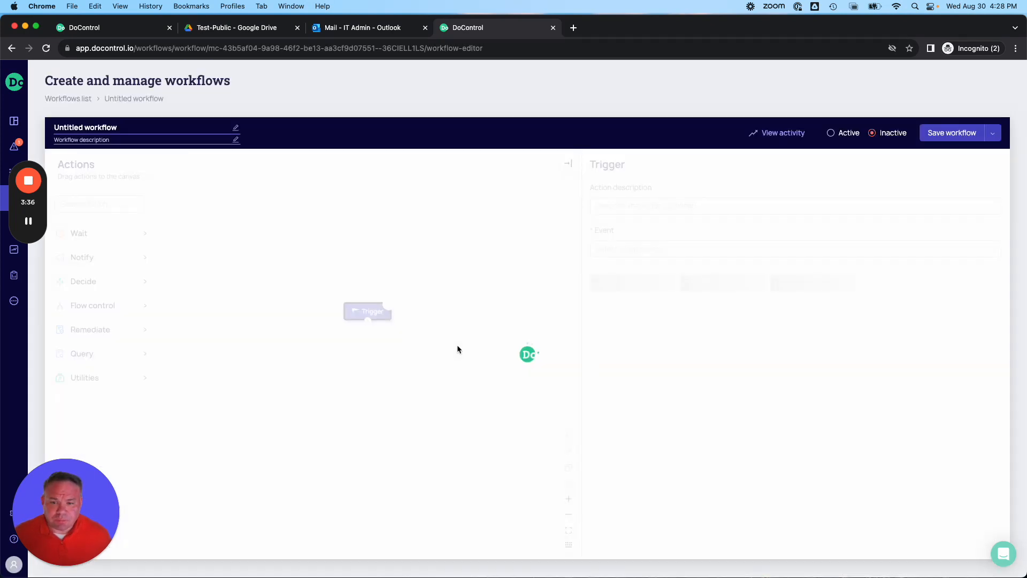
{"action": "left_click_drag", "start_coordinate": [481, 359], "coordinate": [464, 270]}
{"action": "left_click", "coordinate": [569, 499]}
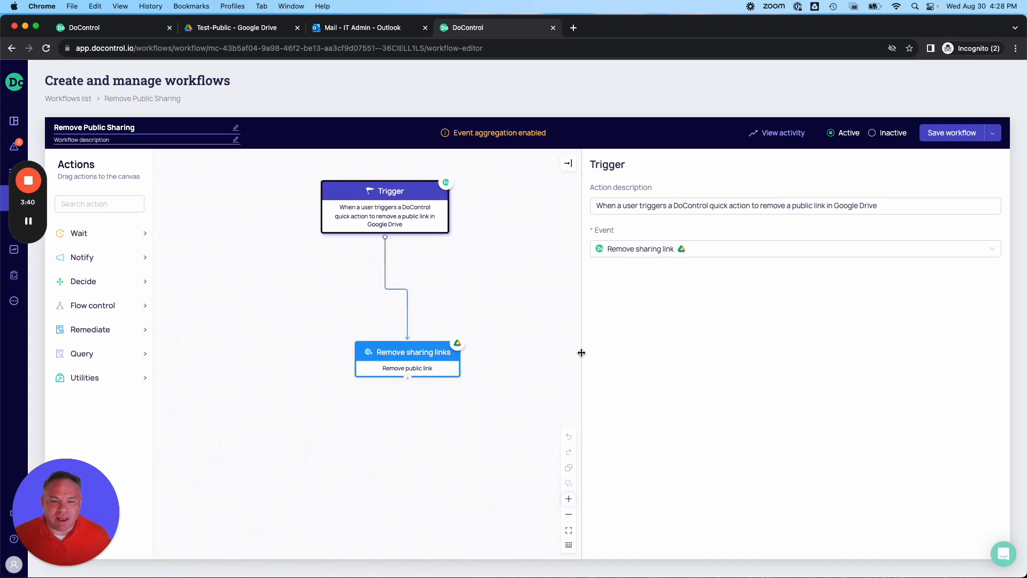
{"action": "left_click_drag", "start_coordinate": [582, 343], "coordinate": [566, 357]}
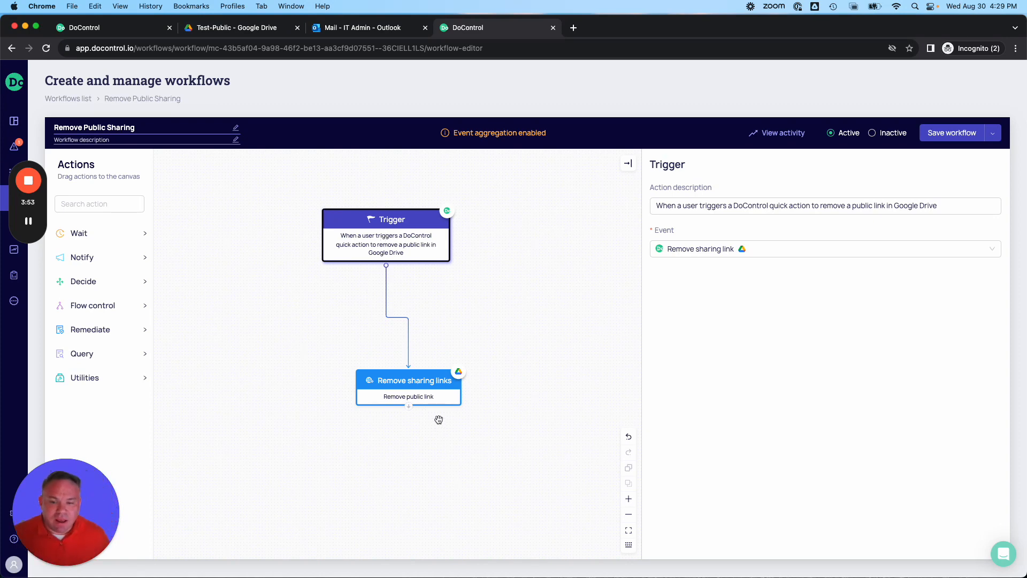
{"action": "left_click", "coordinate": [422, 383]}
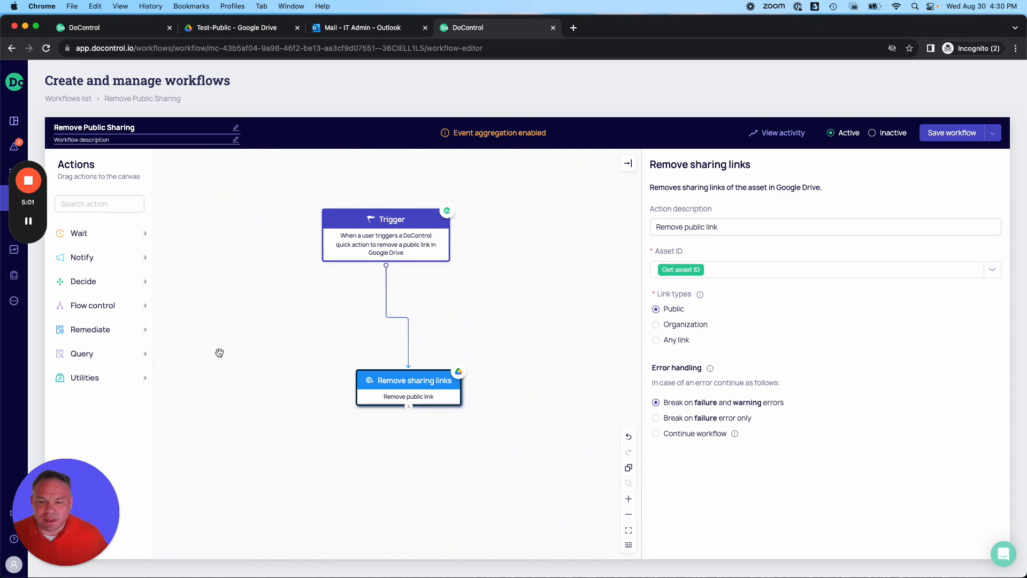
Step: Delete the connection between Trigger and Remove sharing links, add a Notify in Slack action and connect the trigger to it
{"action": "left_click", "coordinate": [399, 319]}
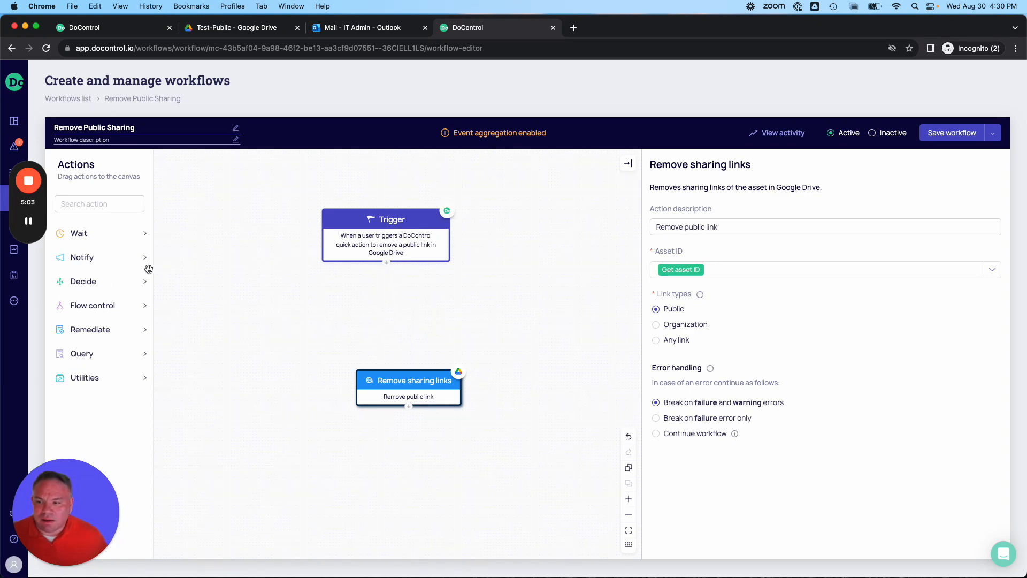
{"action": "left_click", "coordinate": [92, 259]}
{"action": "left_click_drag", "start_coordinate": [104, 315], "coordinate": [350, 305]}
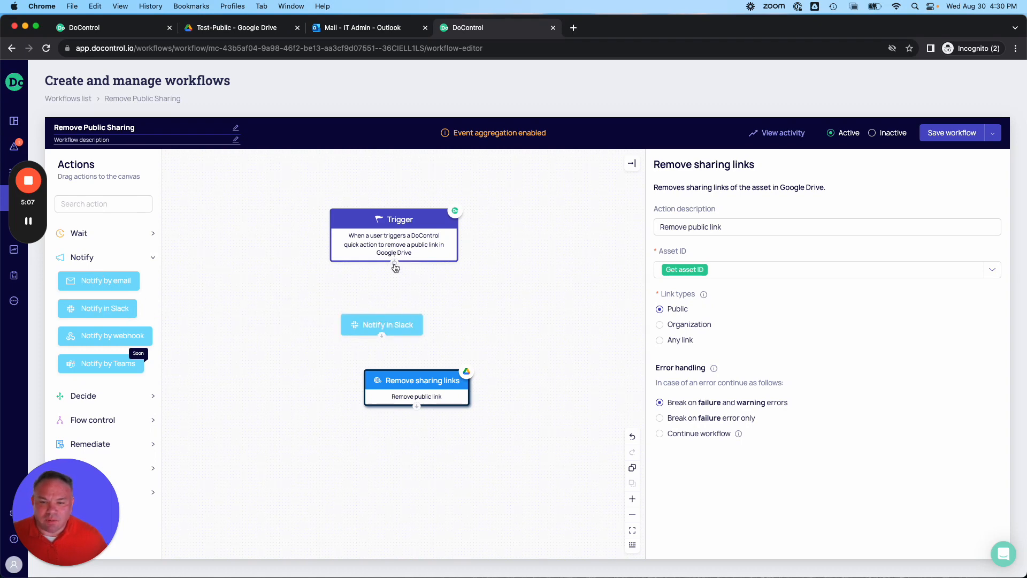
{"action": "mouse_move", "coordinate": [394, 265]}
{"action": "left_mouse_down"}
{"action": "mouse_move", "coordinate": [390, 323]}
{"action": "mouse_move", "coordinate": [401, 324]}
{"action": "left_mouse_up"}
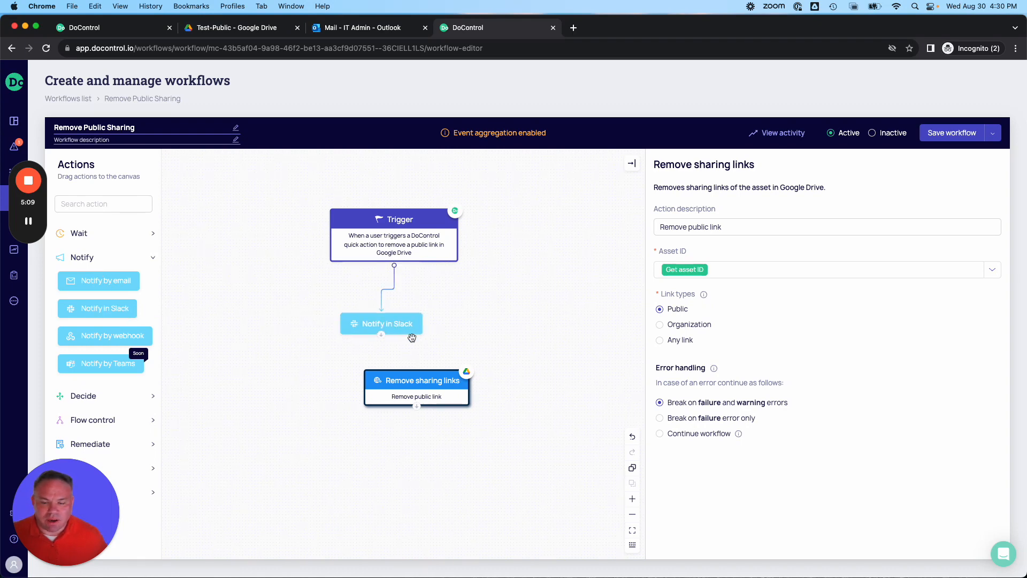
Step: Insert a Wait action between Notify in Slack and Remove sharing links, making room for it and connecting all three
{"action": "left_click_drag", "start_coordinate": [426, 378], "coordinate": [483, 424]}
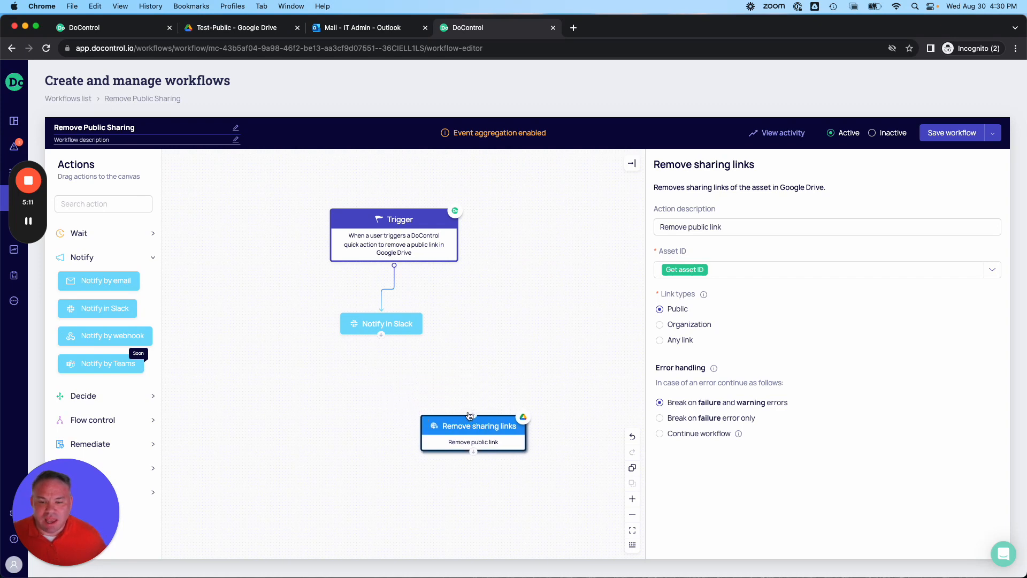
{"action": "left_click", "coordinate": [79, 233]}
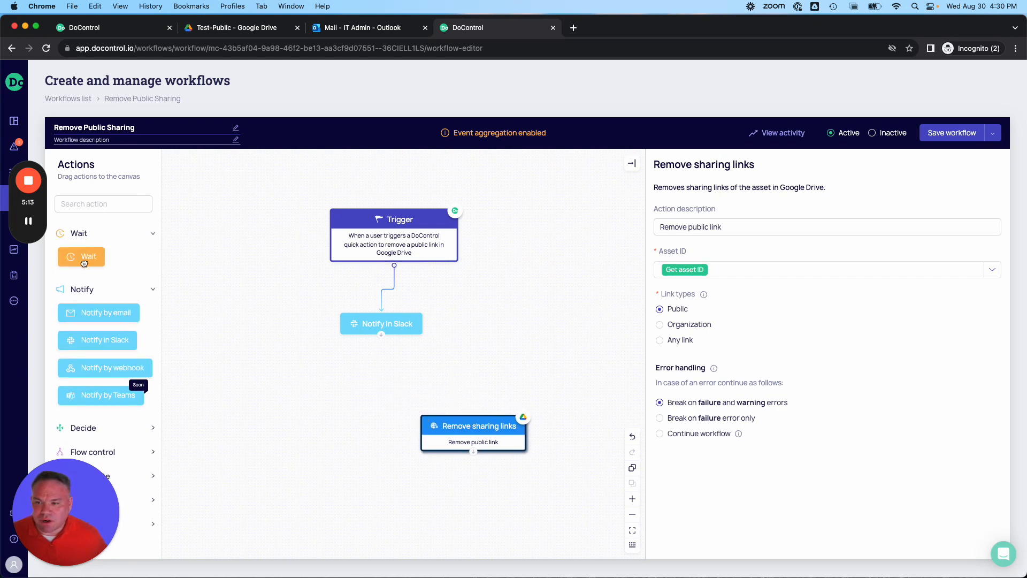
{"action": "left_click_drag", "start_coordinate": [83, 259], "coordinate": [408, 382]}
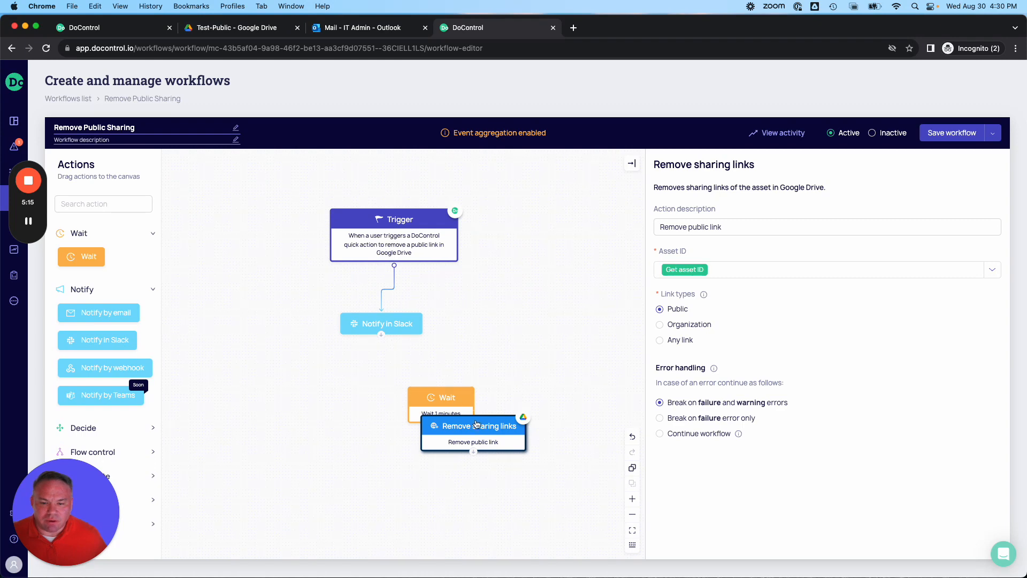
{"action": "left_click_drag", "start_coordinate": [380, 335], "coordinate": [430, 376]}
{"action": "left_click_drag", "start_coordinate": [440, 426], "coordinate": [470, 453]}
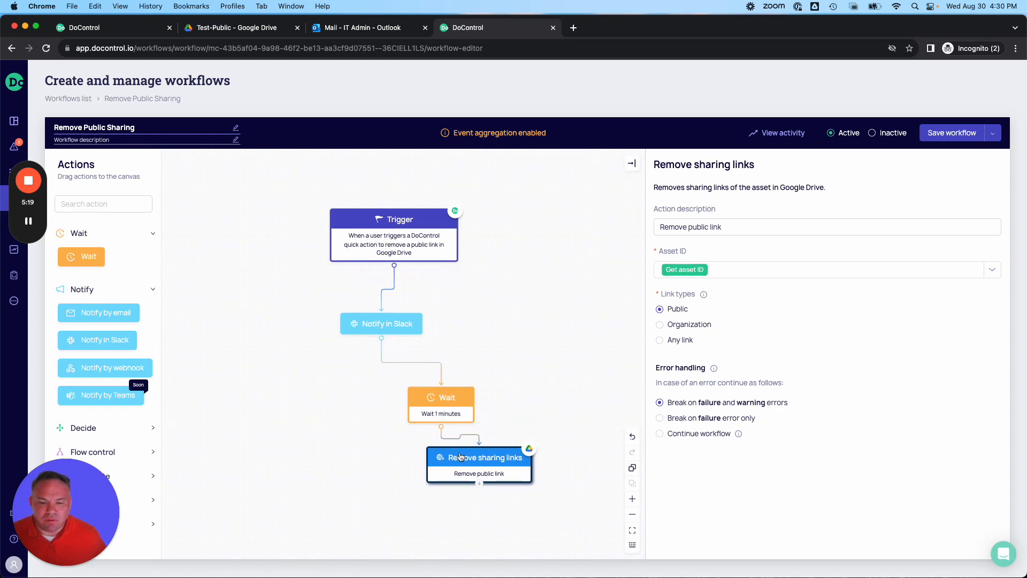
Step: Set the Notify in Slack action to direct-message users, adding the workflow Id and Name variables as recipients and removing Id again
{"action": "left_click", "coordinate": [344, 317]}
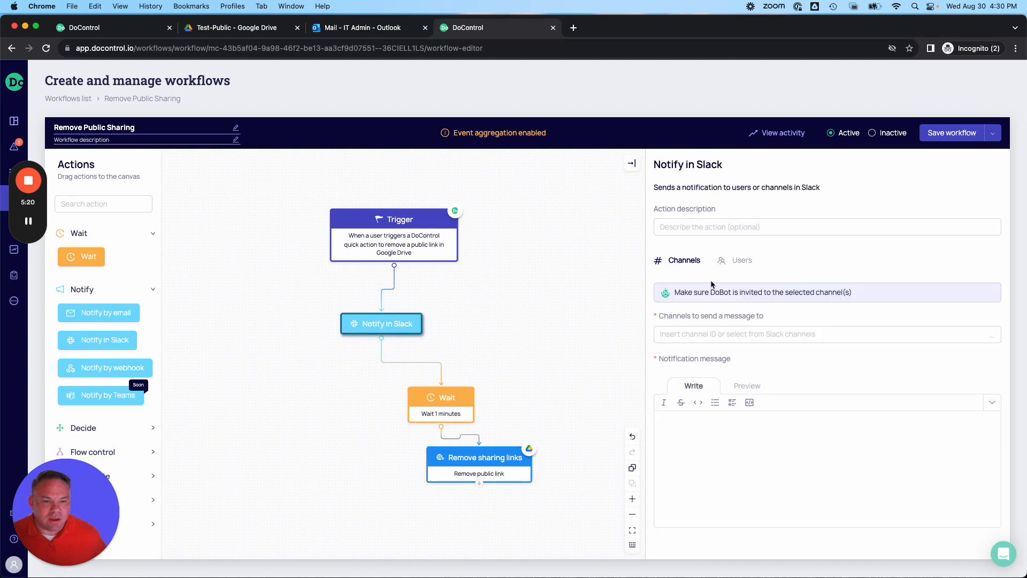
{"action": "left_click", "coordinate": [738, 260]}
{"action": "left_click", "coordinate": [741, 304]}
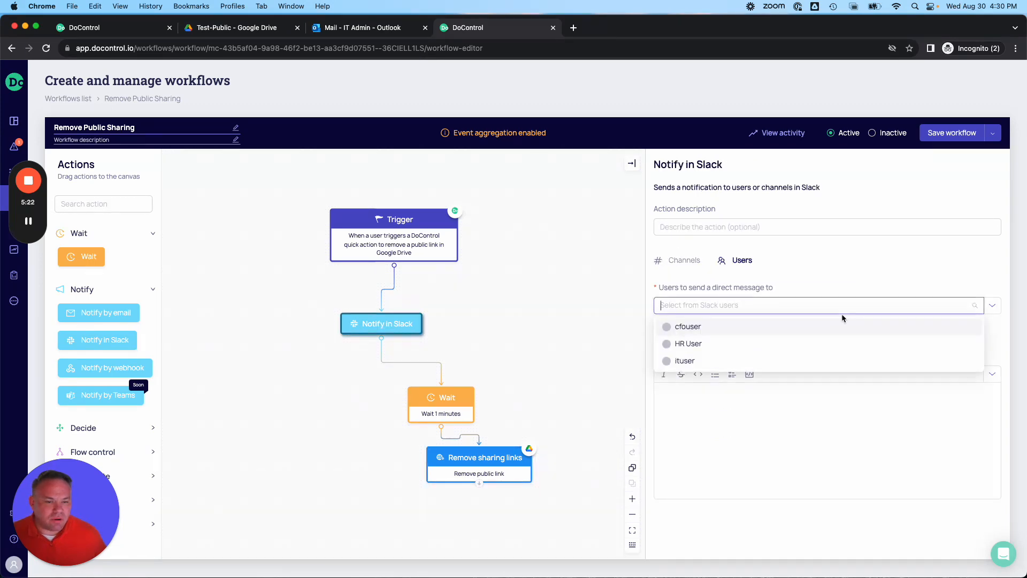
{"action": "left_click", "coordinate": [992, 307]}
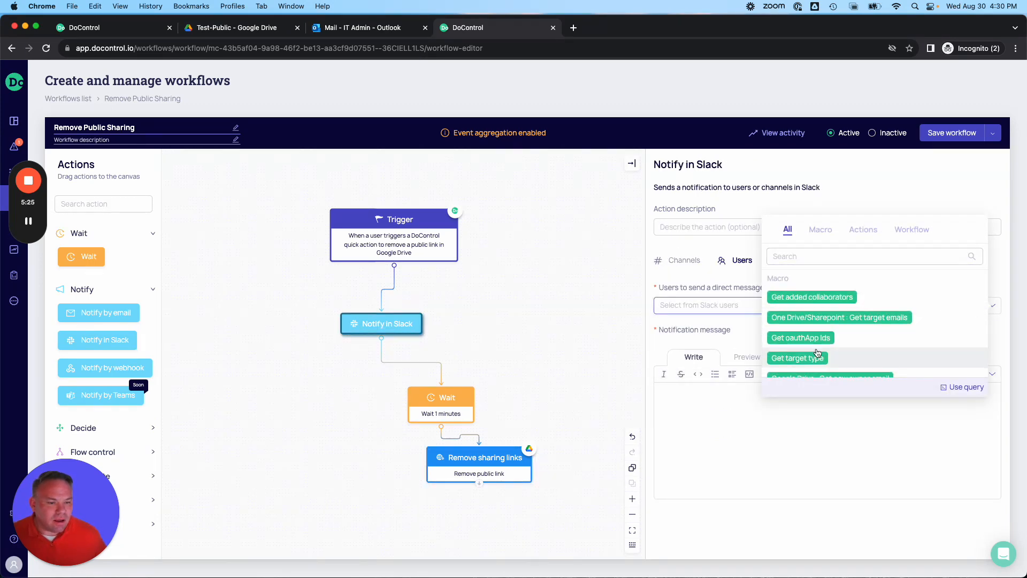
{"action": "scroll", "coordinate": [817, 352], "scroll_direction": "down", "scroll_amount": 3}
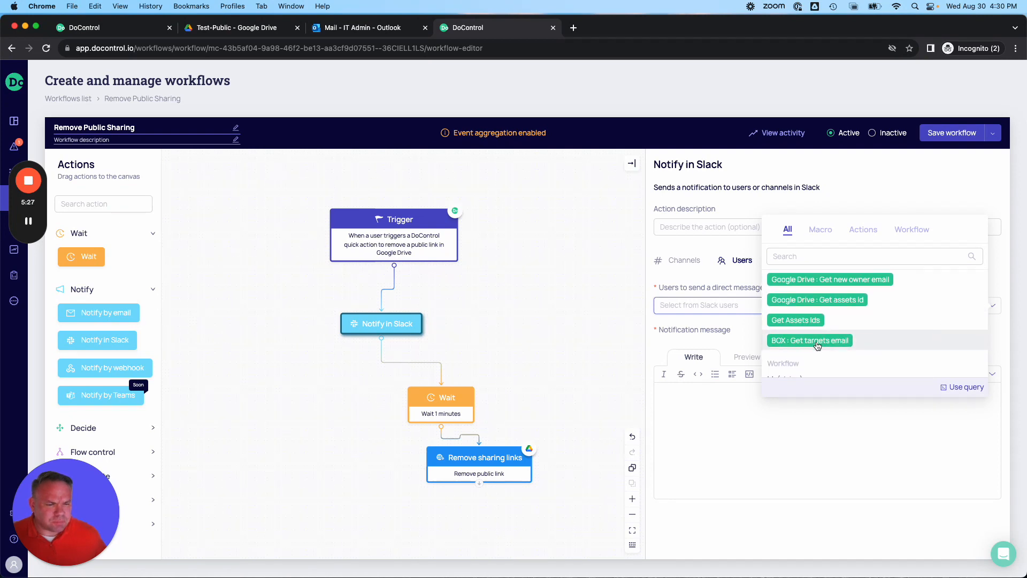
{"action": "scroll", "coordinate": [817, 345], "scroll_direction": "down", "scroll_amount": 5}
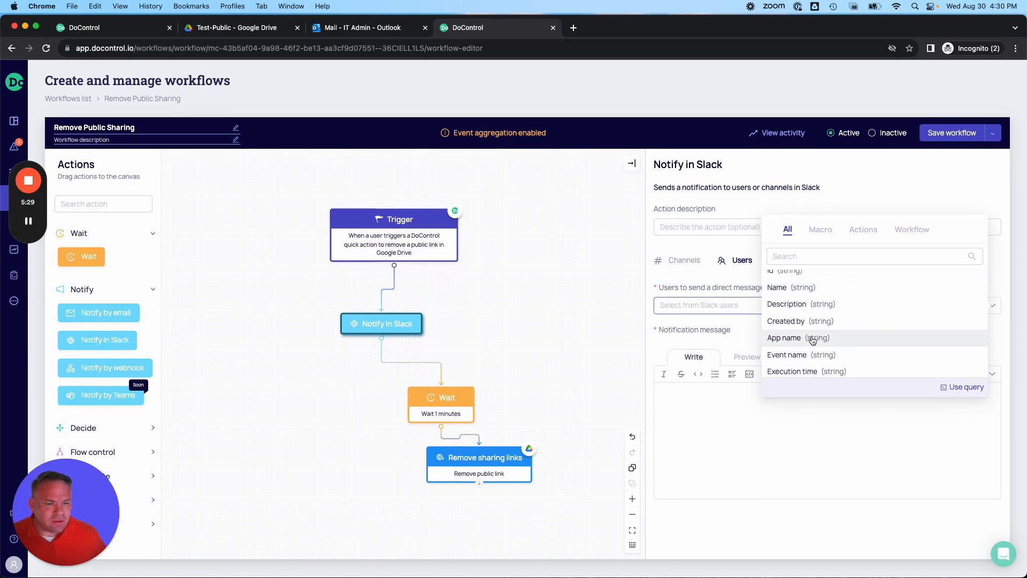
{"action": "scroll", "coordinate": [812, 340], "scroll_direction": "down", "scroll_amount": 2}
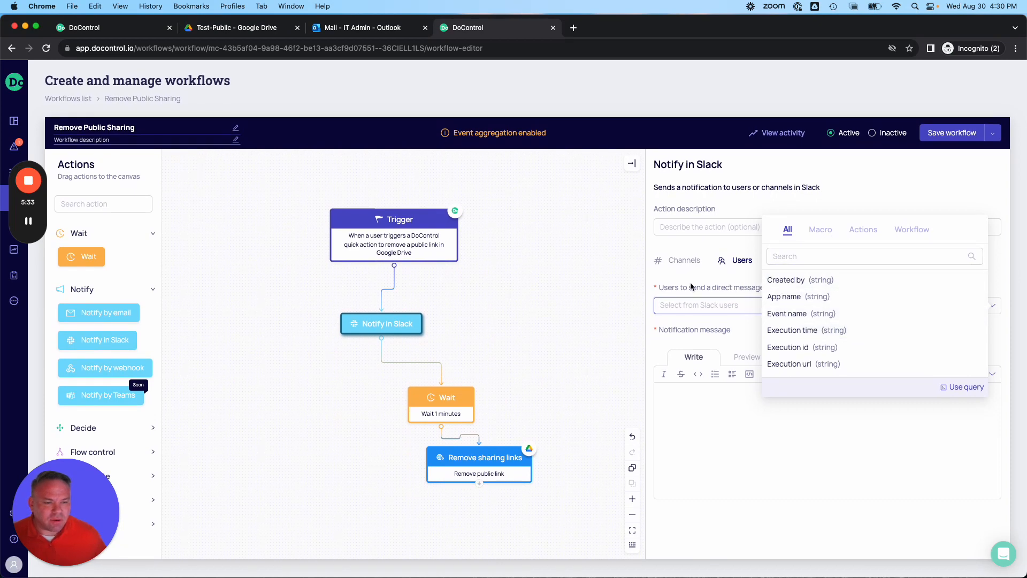
{"action": "scroll", "coordinate": [791, 333], "scroll_direction": "up", "scroll_amount": 3}
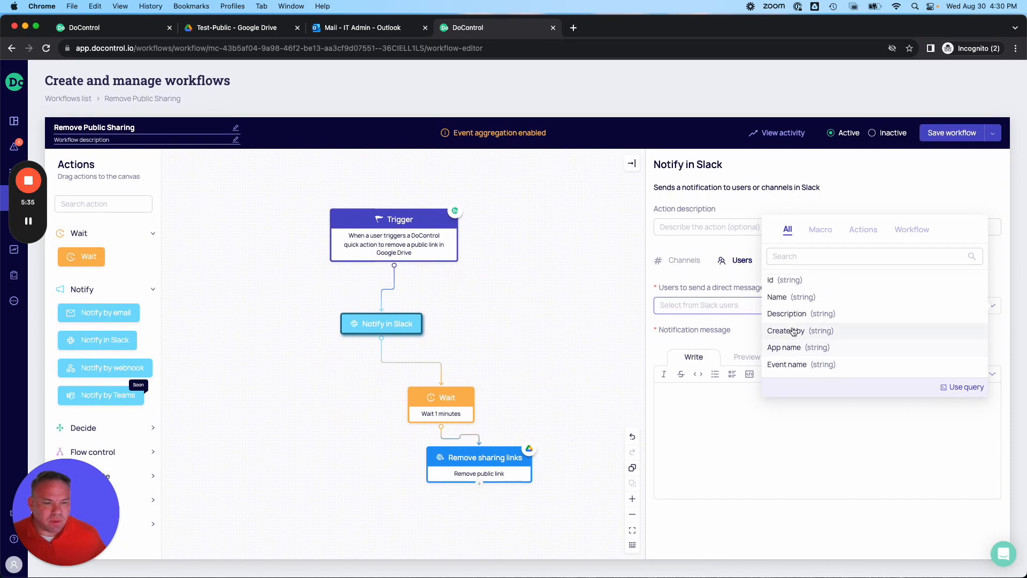
{"action": "left_click", "coordinate": [776, 279]}
{"action": "left_click", "coordinate": [791, 297]}
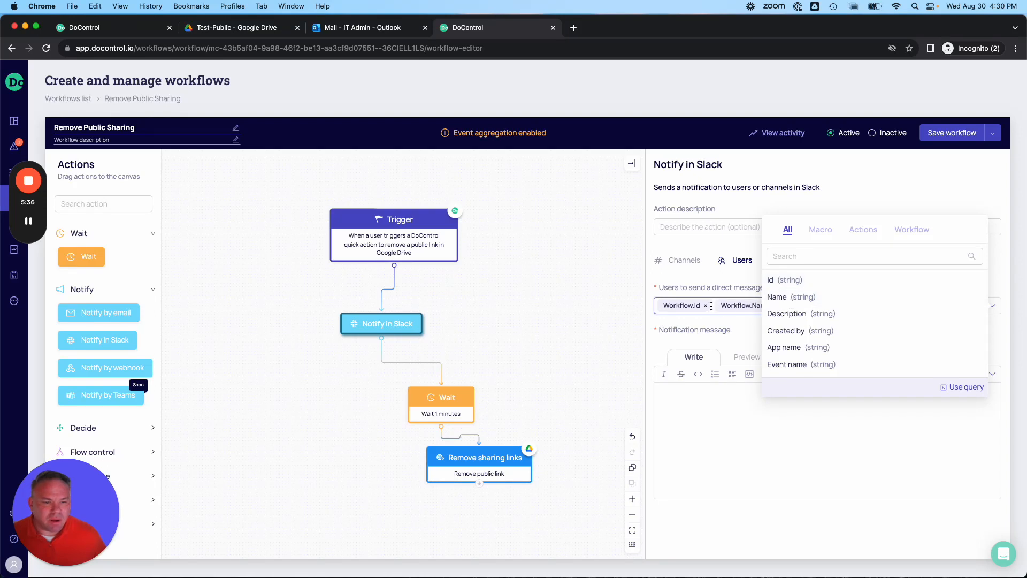
{"action": "left_click", "coordinate": [704, 306]}
{"action": "left_click", "coordinate": [616, 367]}
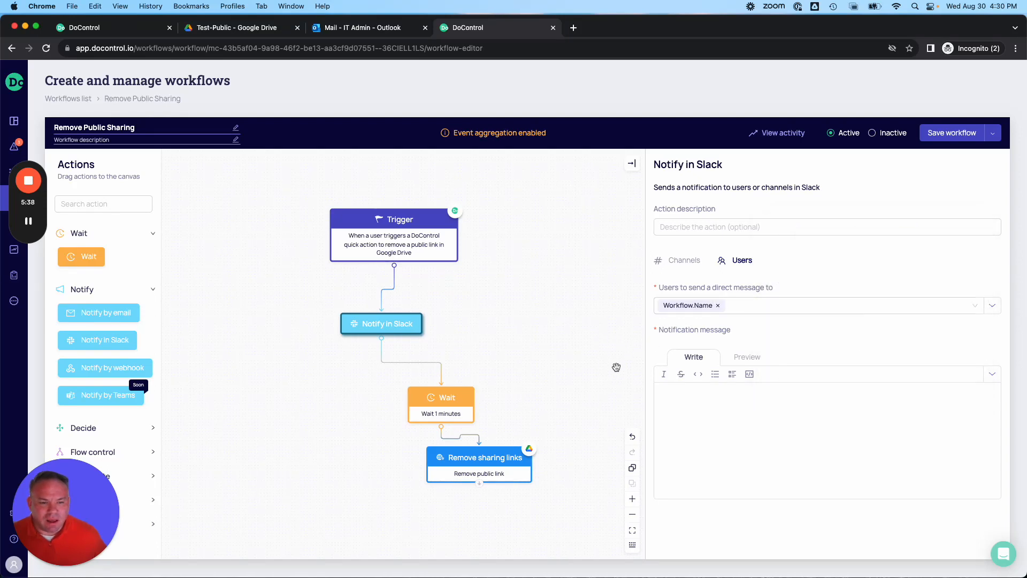
Step: Set the duration of the Wait action to 7 days
{"action": "left_click", "coordinate": [450, 400]}
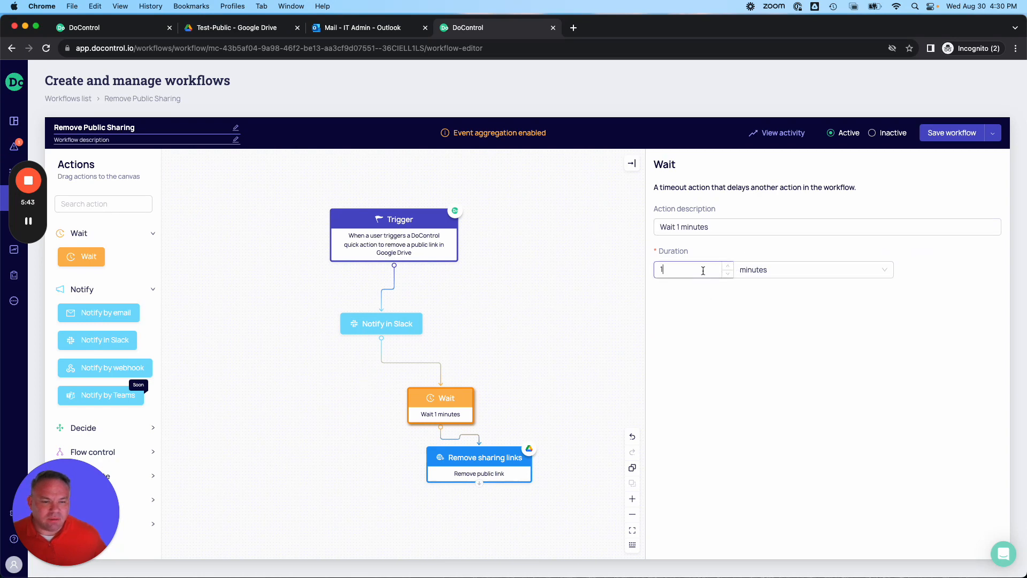
{"action": "left_click", "coordinate": [782, 273]}
{"action": "left_click", "coordinate": [755, 340]}
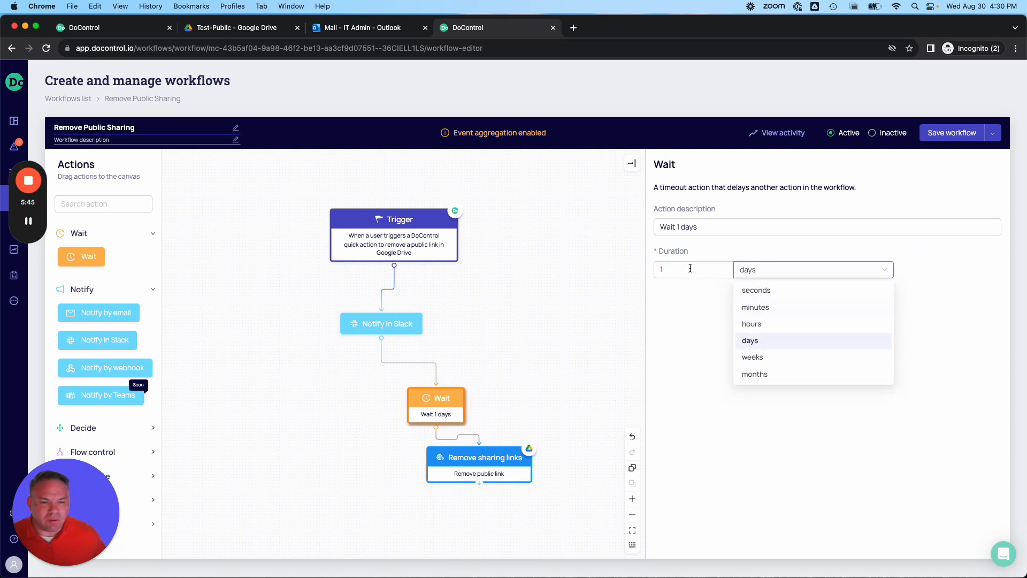
{"action": "left_click", "coordinate": [659, 270]}
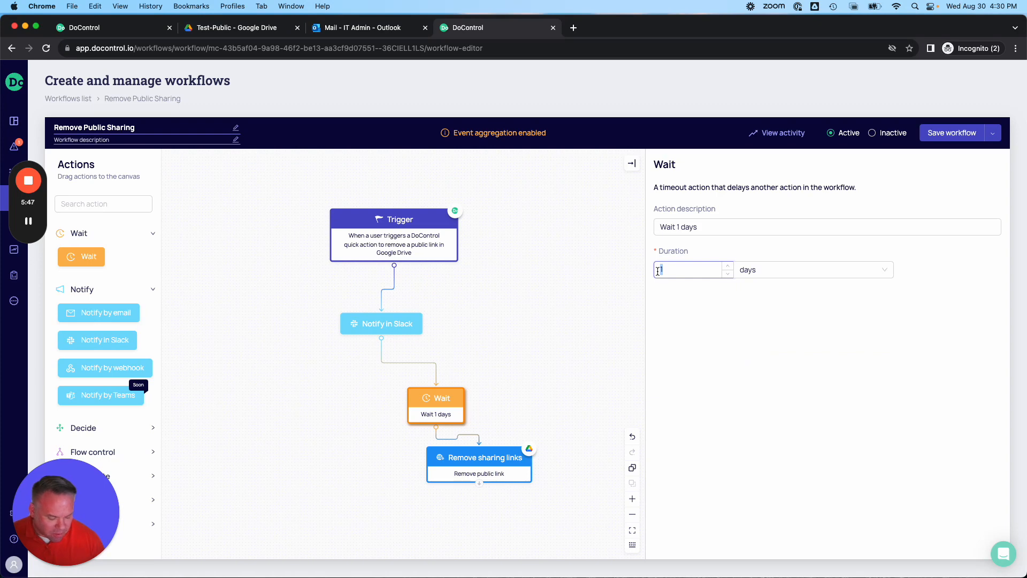
{"action": "type", "text": "7"}
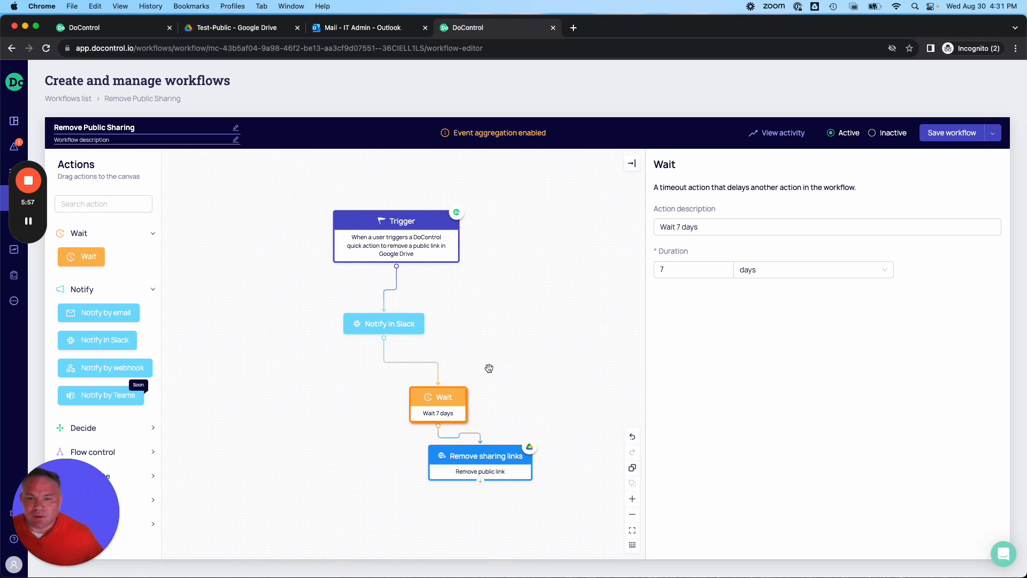
{"action": "scroll", "coordinate": [484, 346], "scroll_direction": "up", "scroll_amount": 1}
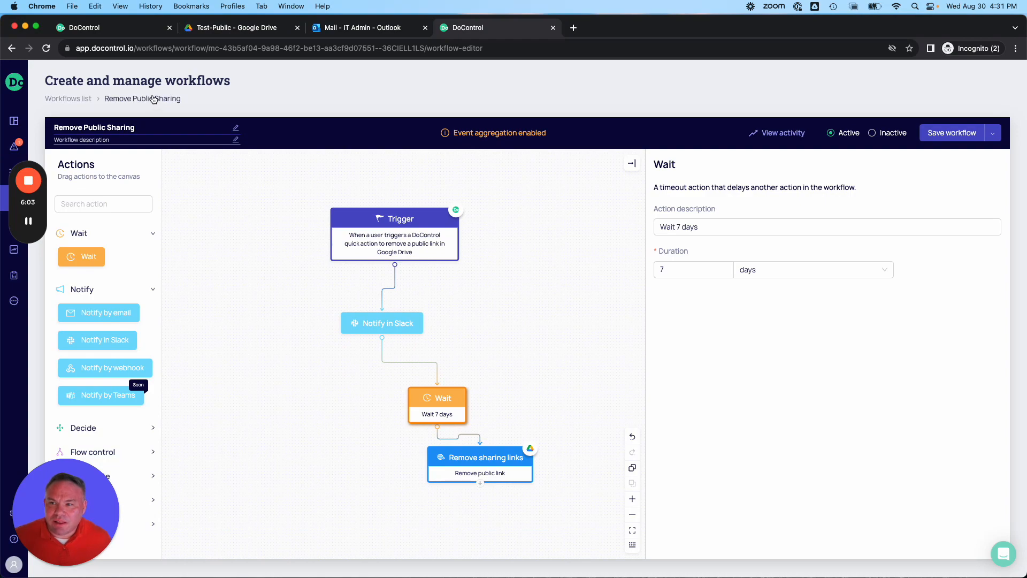
Step: Switch back to the DoControl Assets page and reload the filtered Google Drive asset list
{"action": "left_click", "coordinate": [134, 31]}
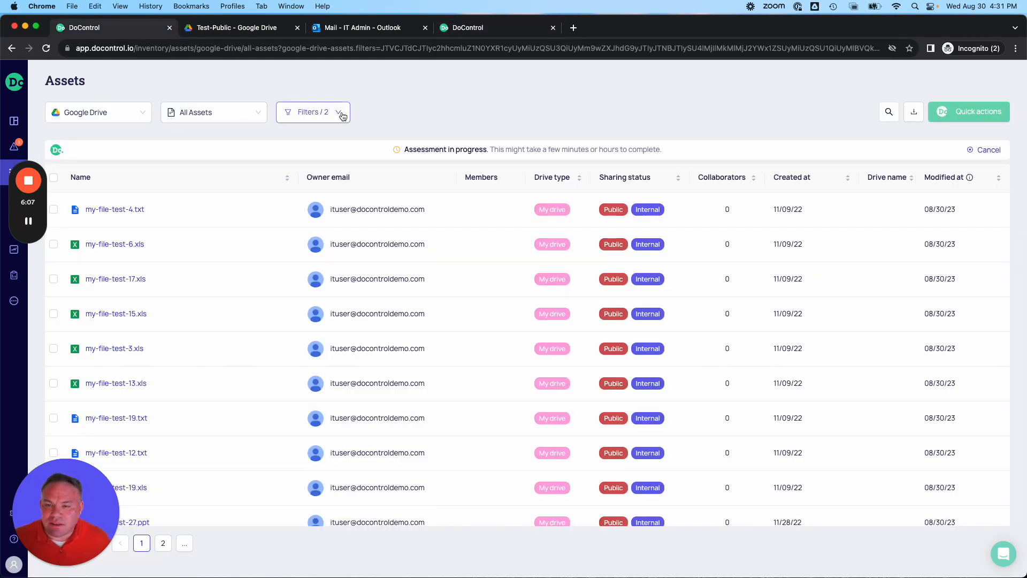
{"action": "left_click", "coordinate": [342, 49]}
{"action": "key", "text": "Return"}
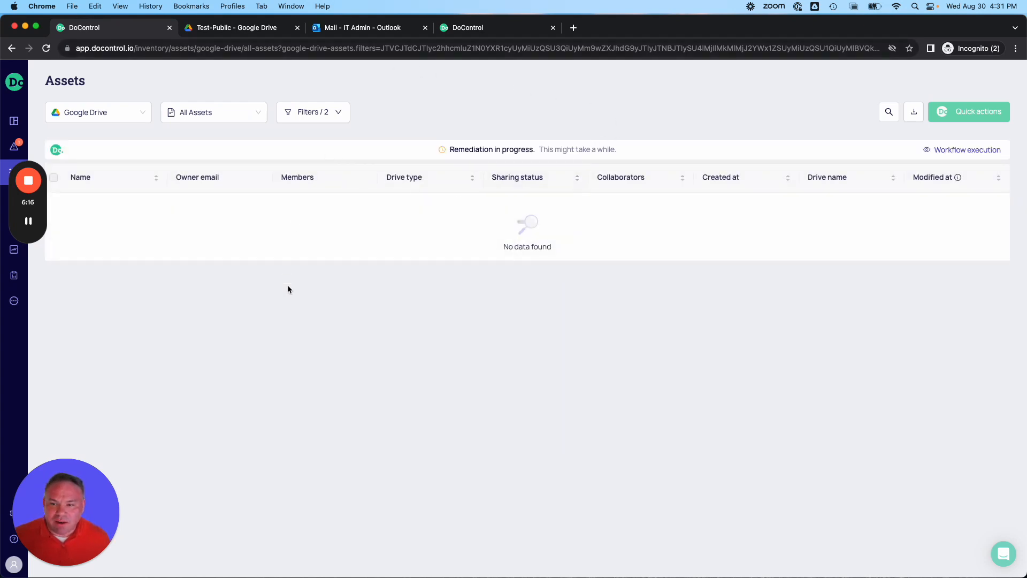
Step: Switch to the Test-Public folder in Google Drive, check the sharing settings of my-file-test-32.pdf and close them
{"action": "left_click", "coordinate": [243, 28]}
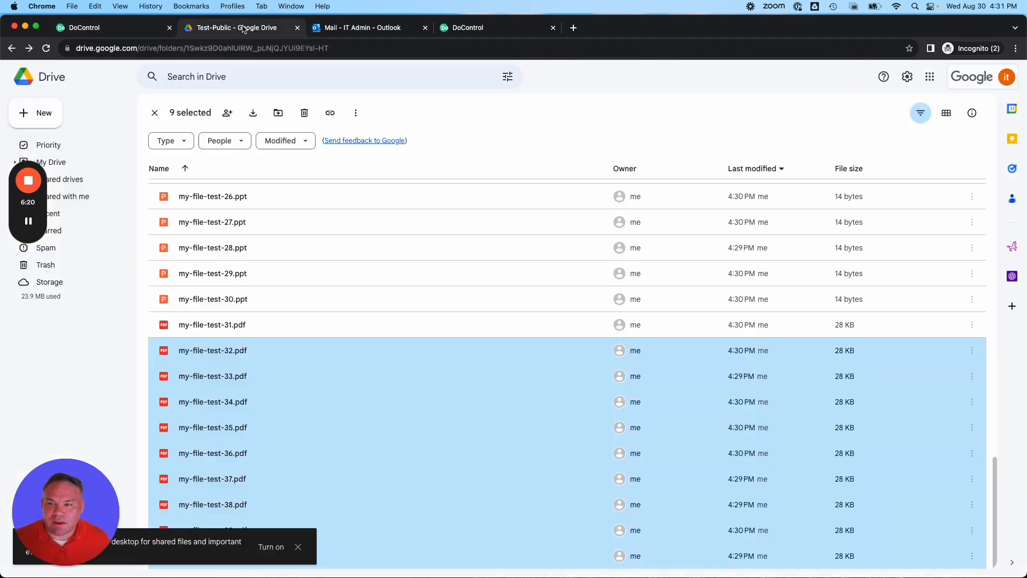
{"action": "scroll", "coordinate": [337, 300], "scroll_direction": "up", "scroll_amount": 3}
{"action": "scroll", "coordinate": [330, 298], "scroll_direction": "up", "scroll_amount": 15}
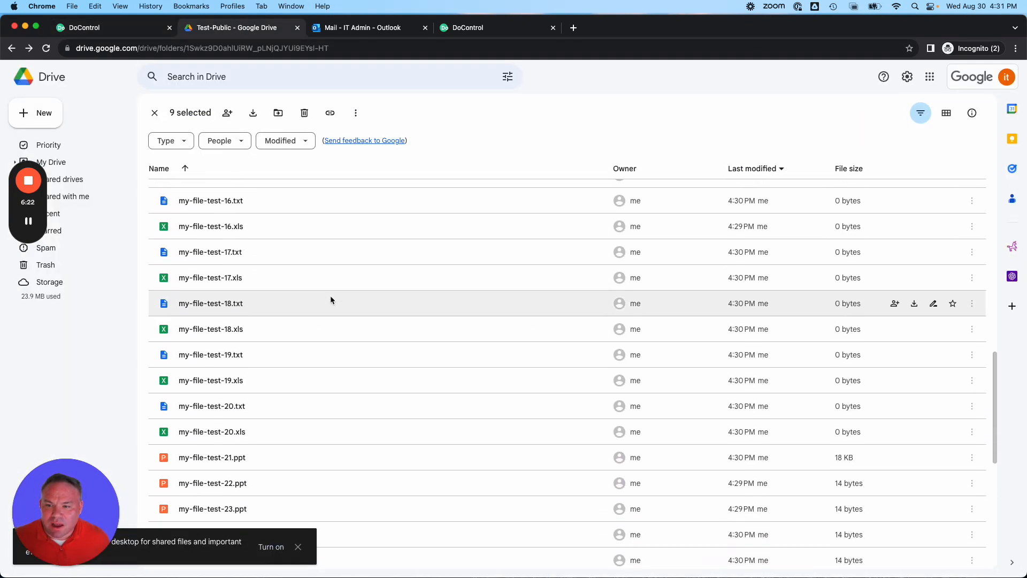
{"action": "scroll", "coordinate": [268, 230], "scroll_direction": "up", "scroll_amount": 1}
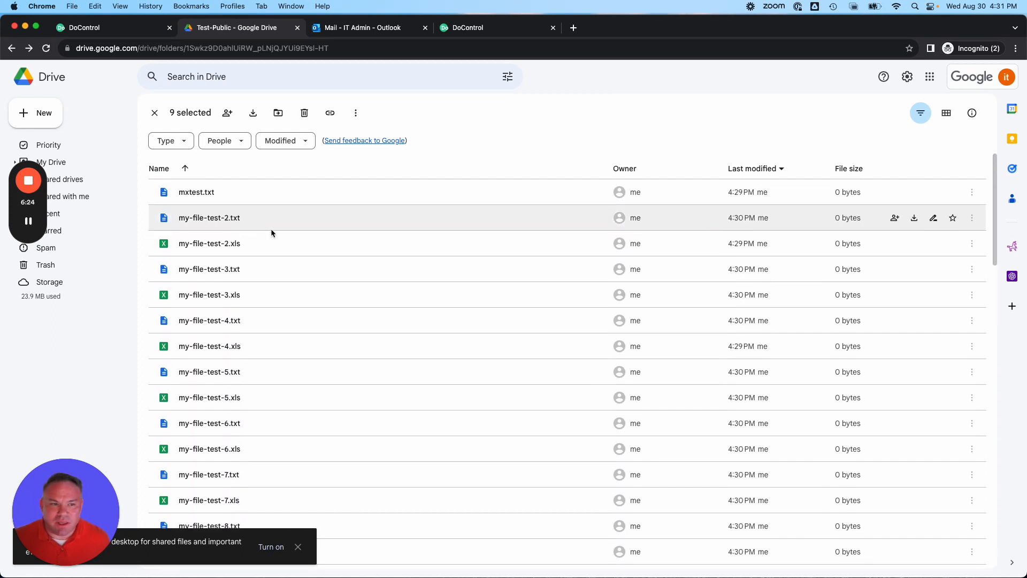
{"action": "scroll", "coordinate": [265, 248], "scroll_direction": "down", "scroll_amount": 10}
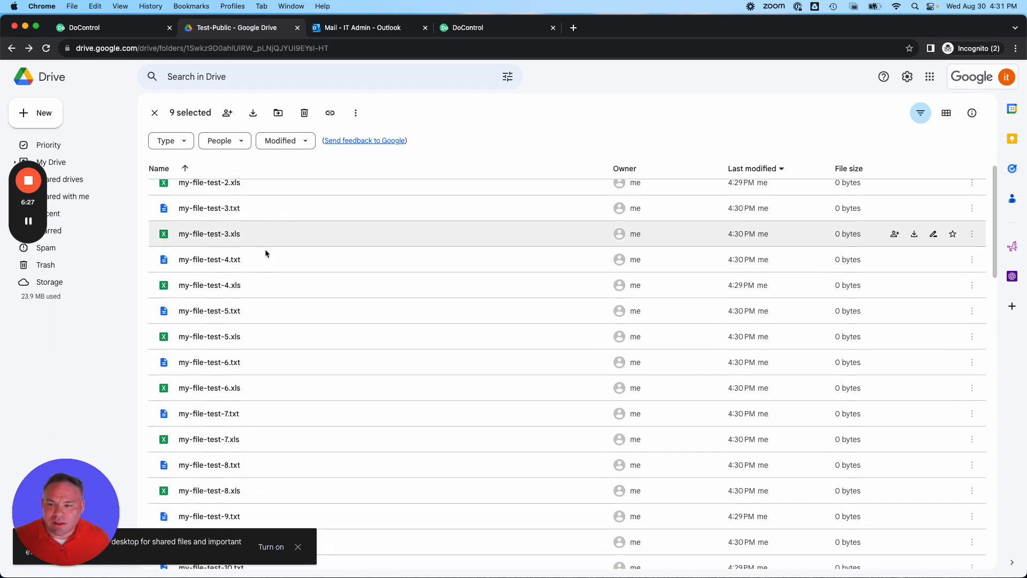
{"action": "scroll", "coordinate": [265, 247], "scroll_direction": "down", "scroll_amount": 10}
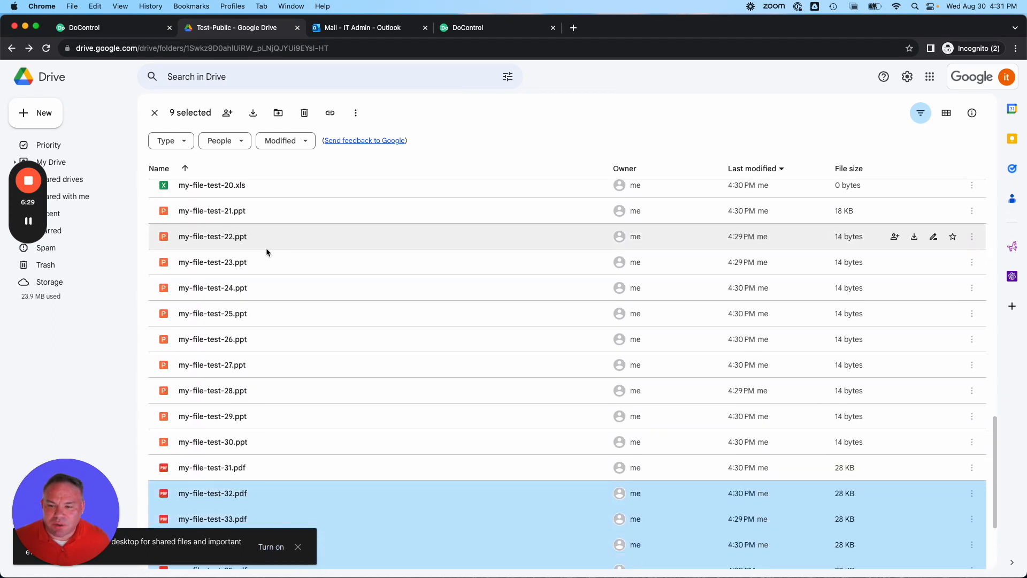
{"action": "left_click", "coordinate": [258, 352]}
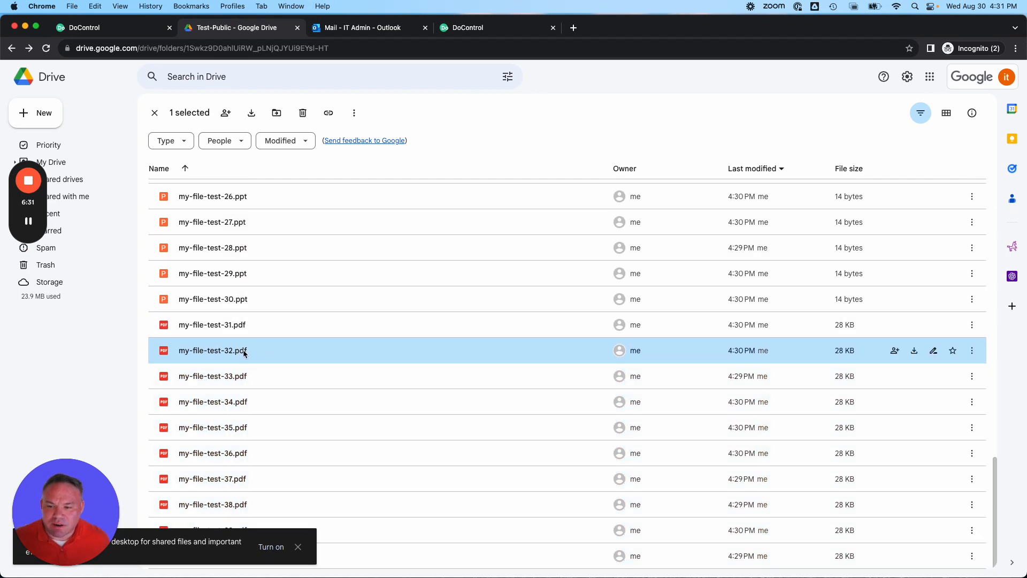
{"action": "right_click", "coordinate": [258, 353]}
{"action": "mouse_move", "coordinate": [385, 449]}
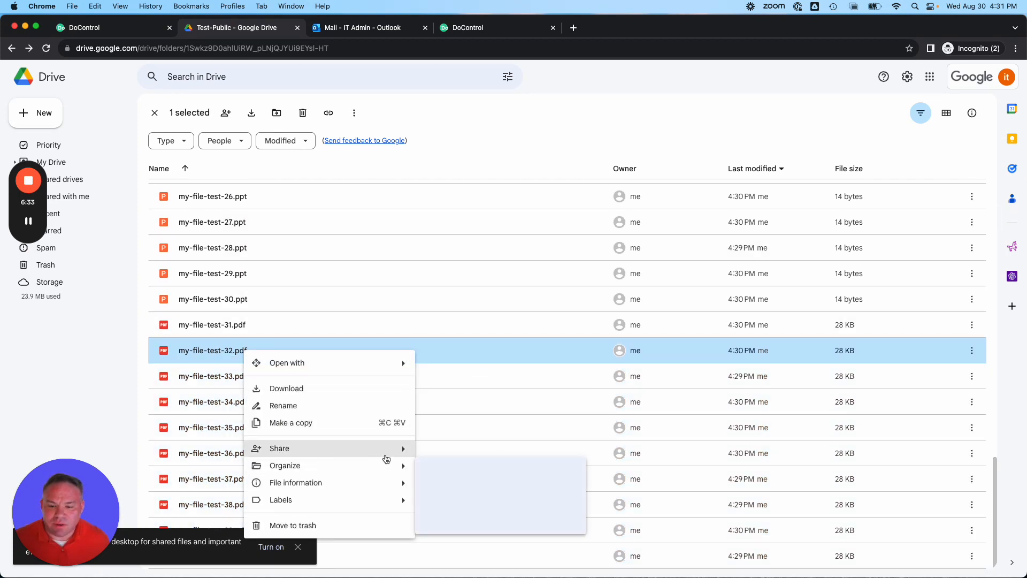
{"action": "left_click", "coordinate": [448, 452]}
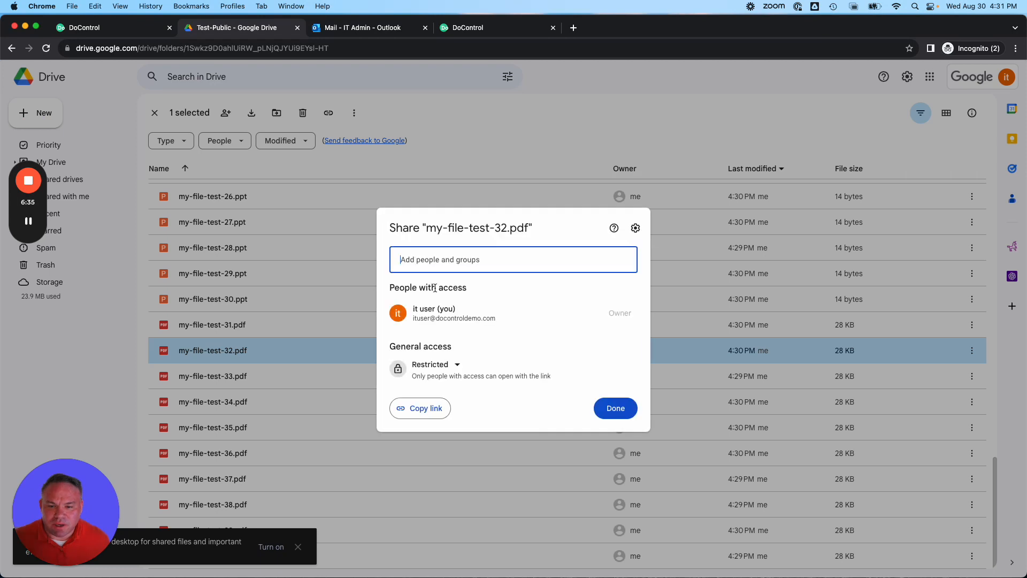
{"action": "left_click", "coordinate": [616, 408]}
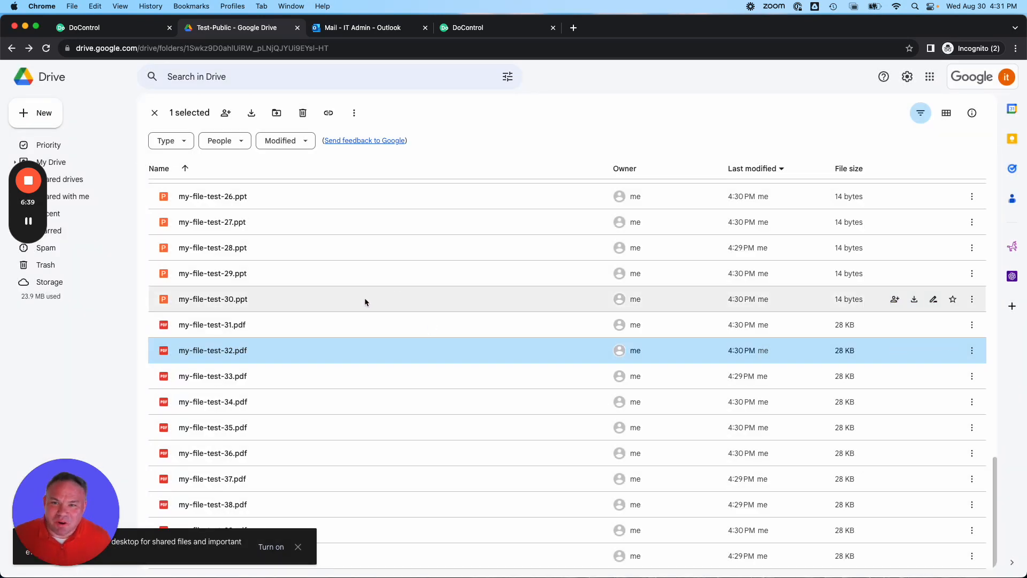